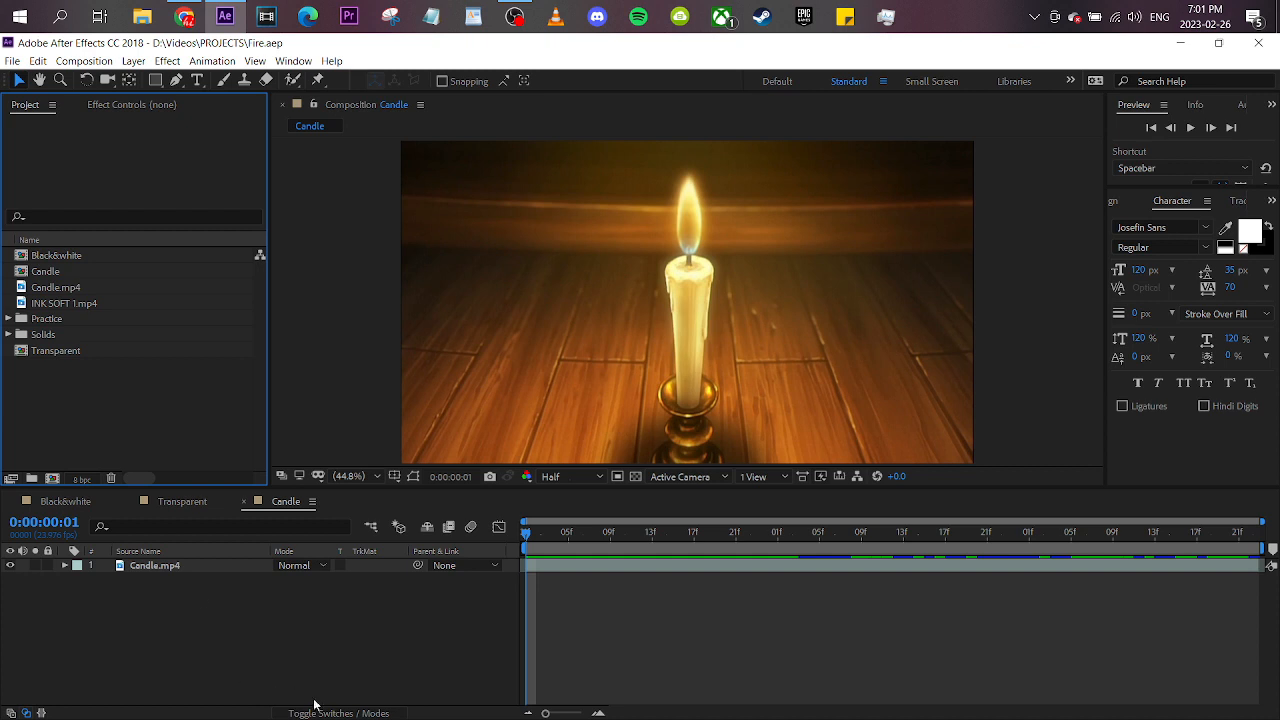
Toggle the timeline columns between layer switches and modes to examine the blending and track matte columns.
click(326, 712)
click(322, 712)
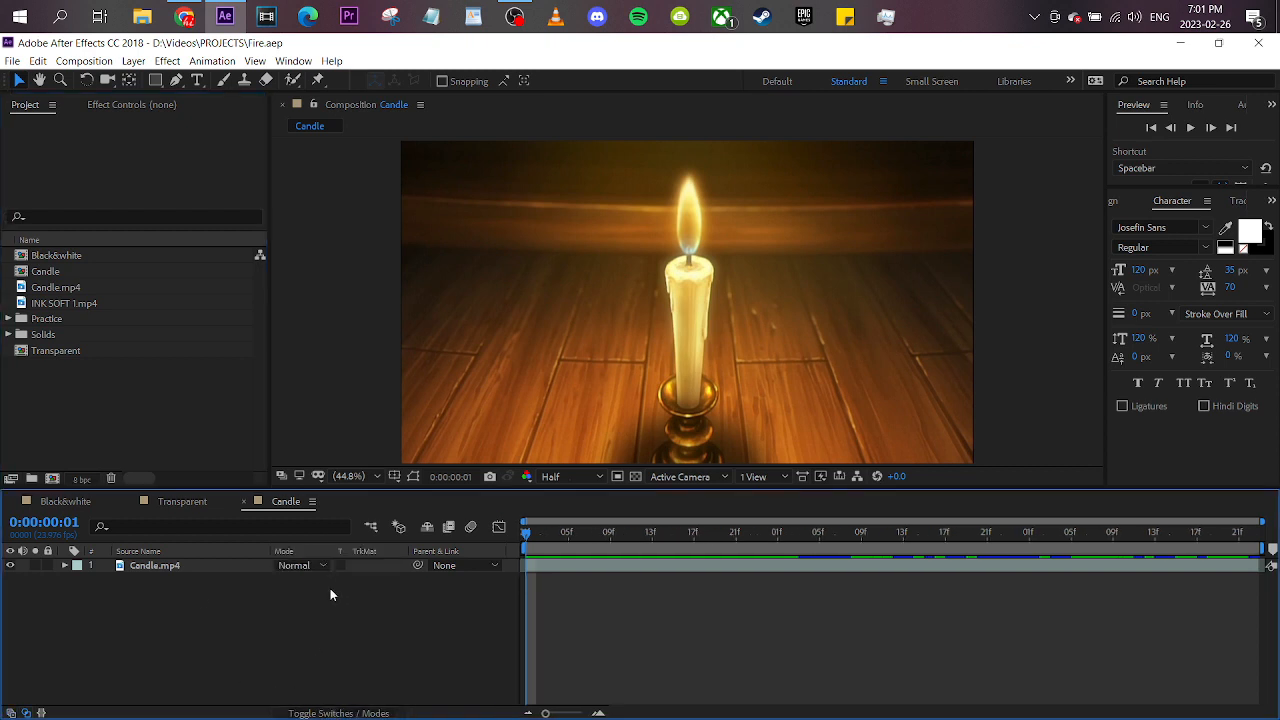
click(327, 712)
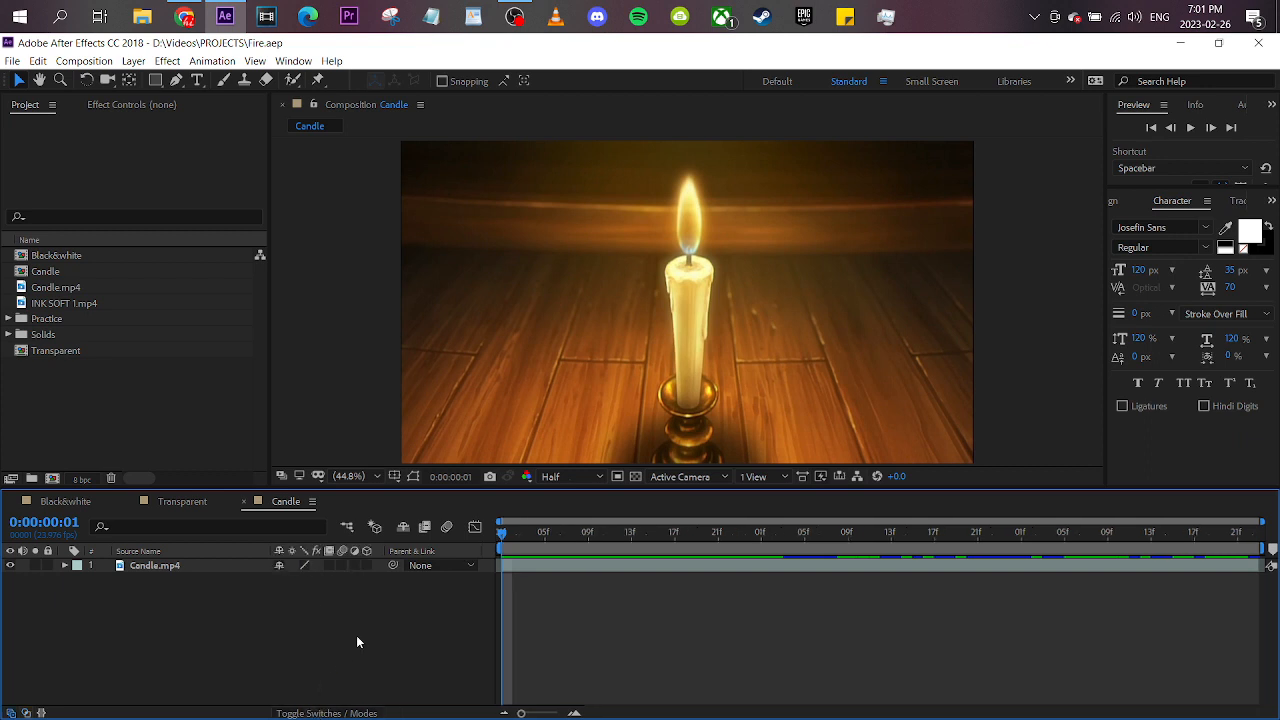
click(316, 712)
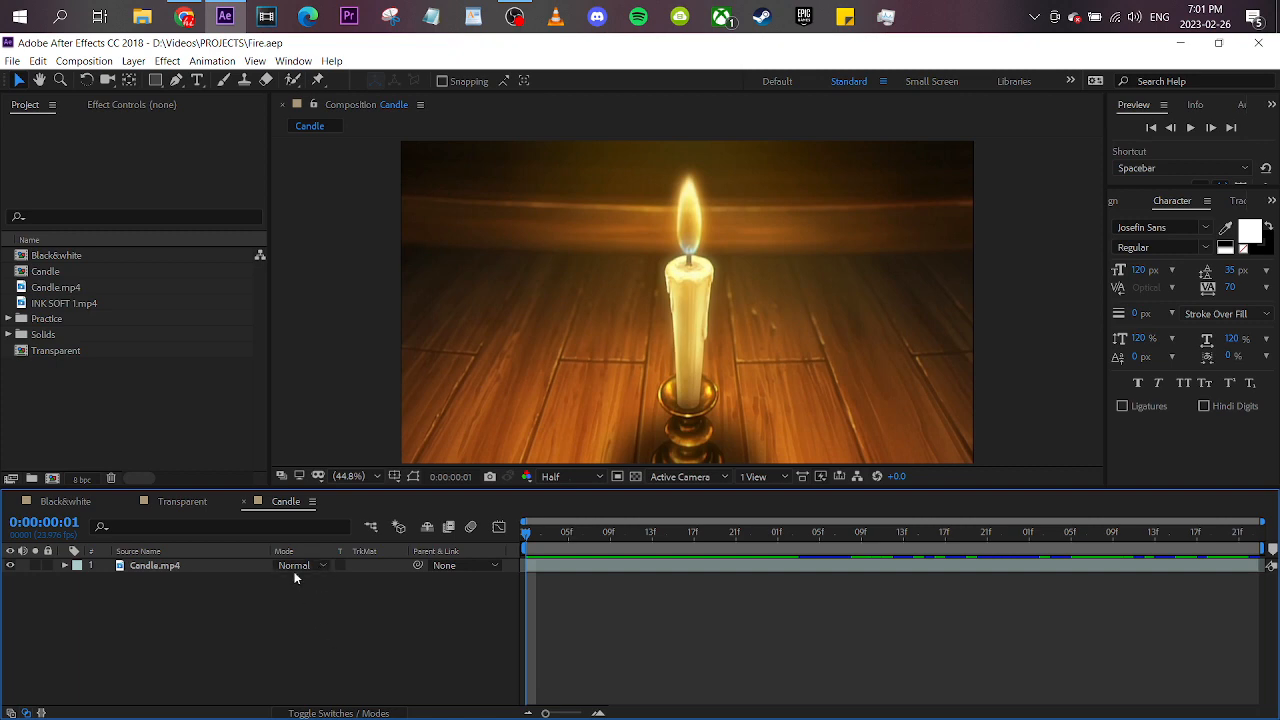
click(294, 566)
click(285, 712)
Glance at the Transparent composition and duplicate the Candle.mp4 layer in the Candle composition.
click(163, 505)
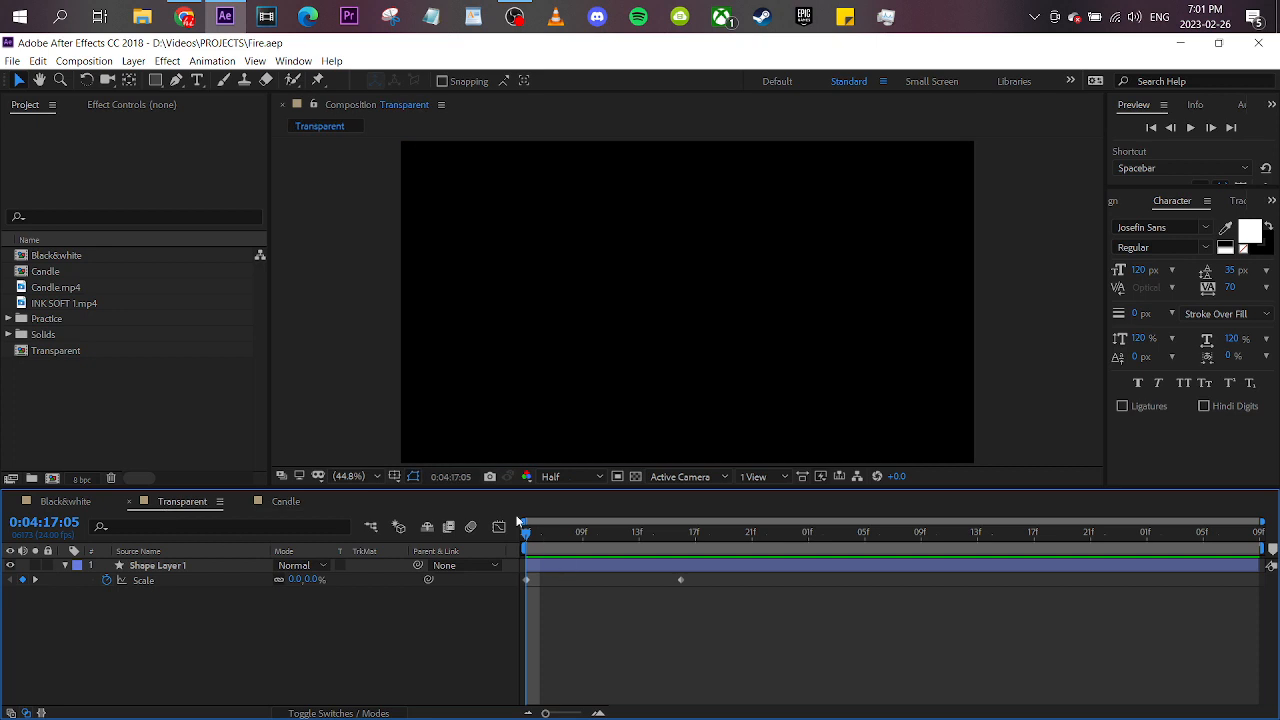
mouse_move(533, 539)
mouse_down()
mouse_move(677, 533)
mouse_move(527, 533)
mouse_up()
click(297, 502)
click(208, 569)
key(ctrl+d)
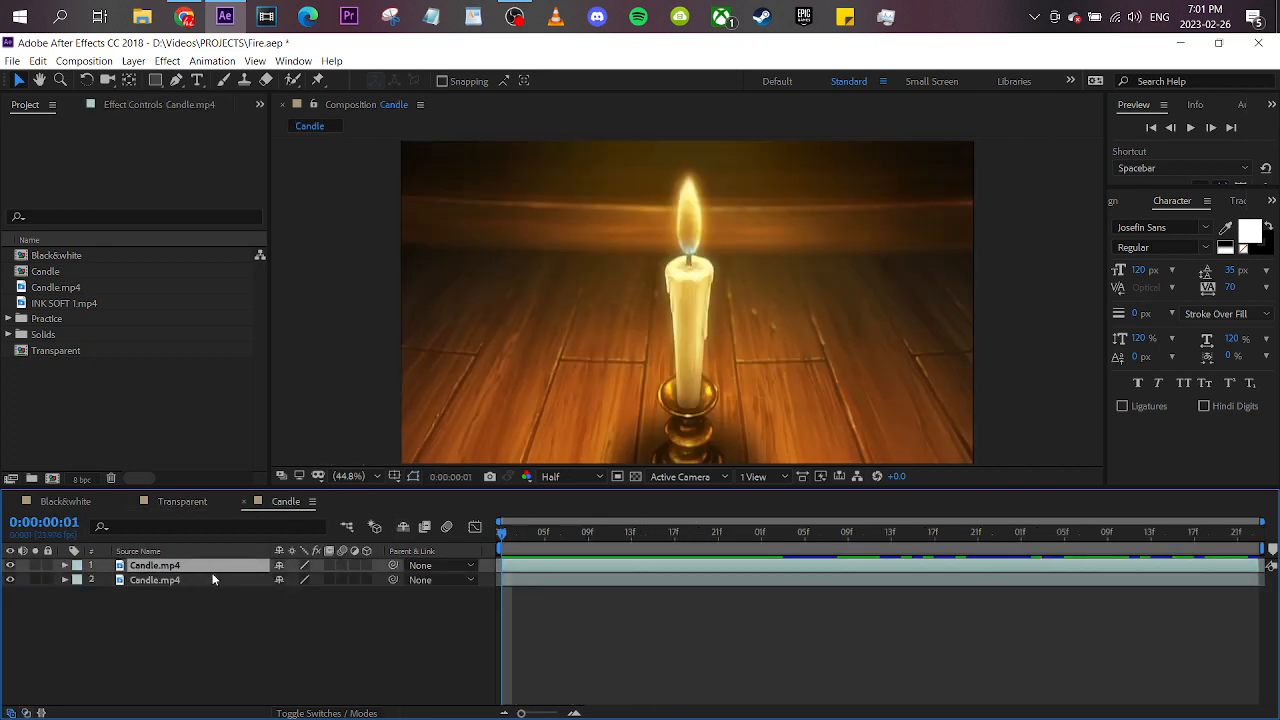
Display the track matte options of the lower Candle.mp4 layer and delete the duplicate above it.
click(214, 580)
click(330, 712)
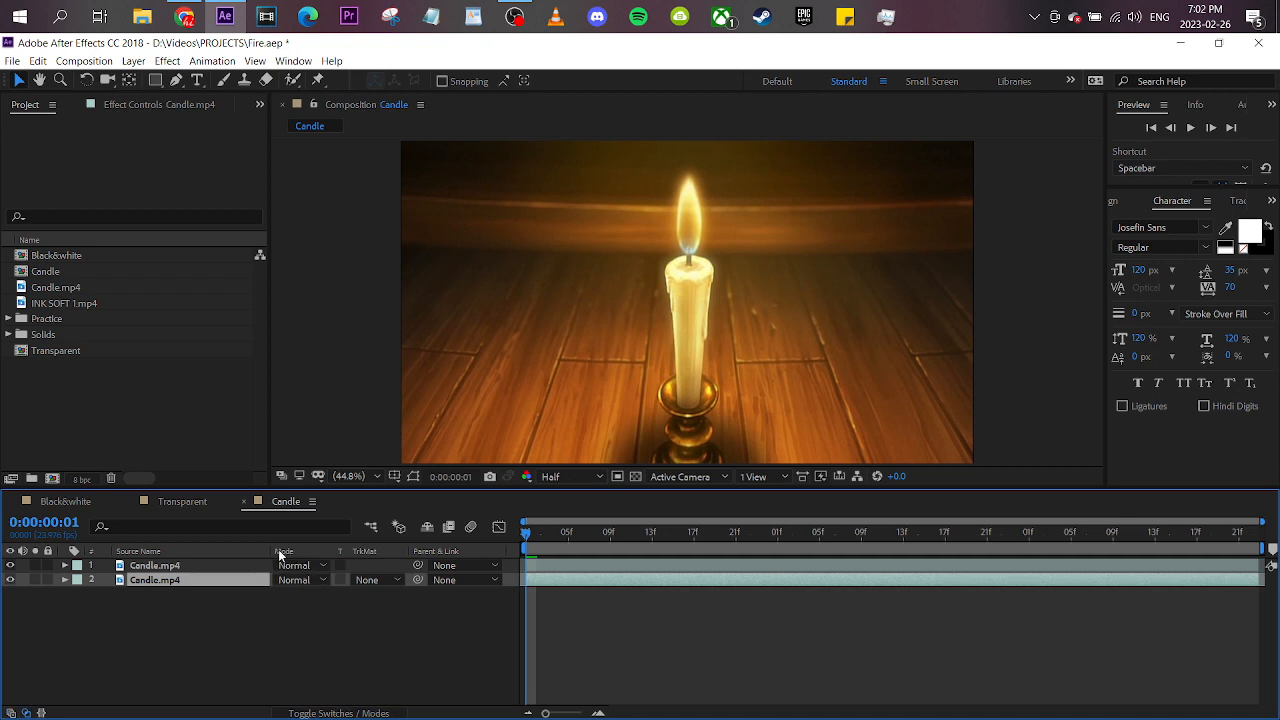
click(369, 584)
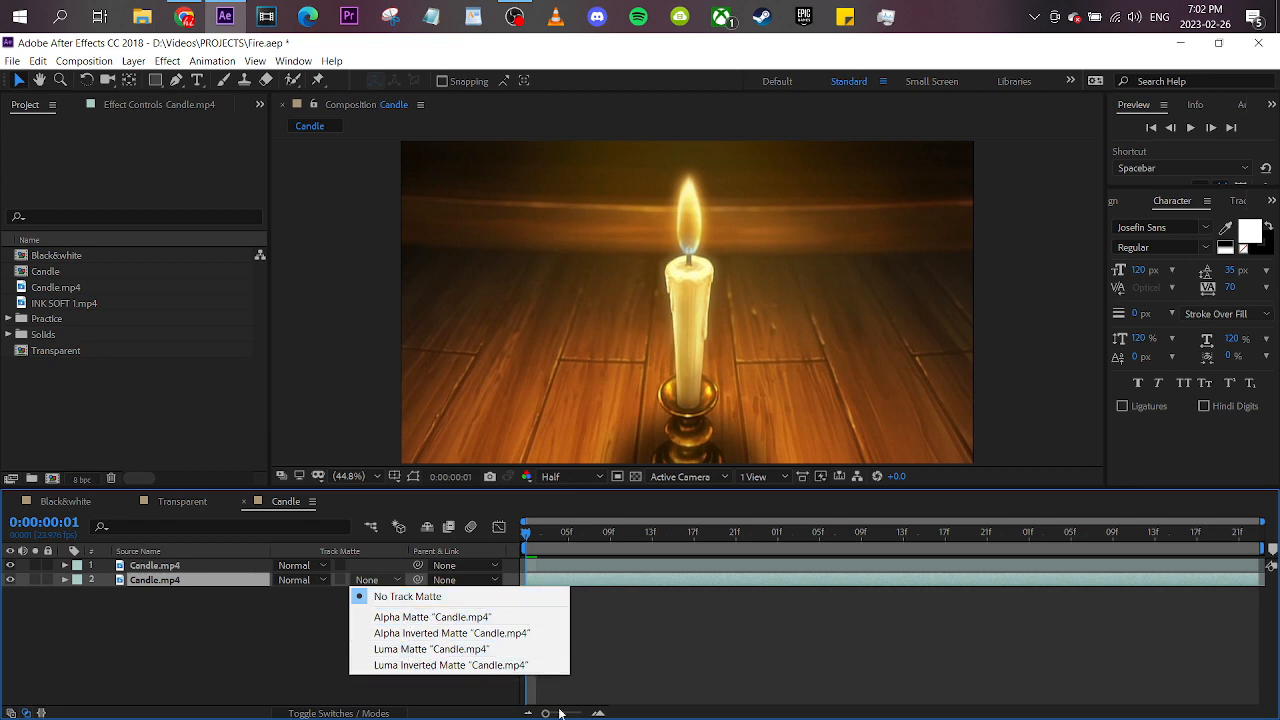
click(285, 632)
click(172, 566)
key(Delete)
Play and scrub the scale animation of Shape Layer 1 in the Transparent composition.
click(183, 502)
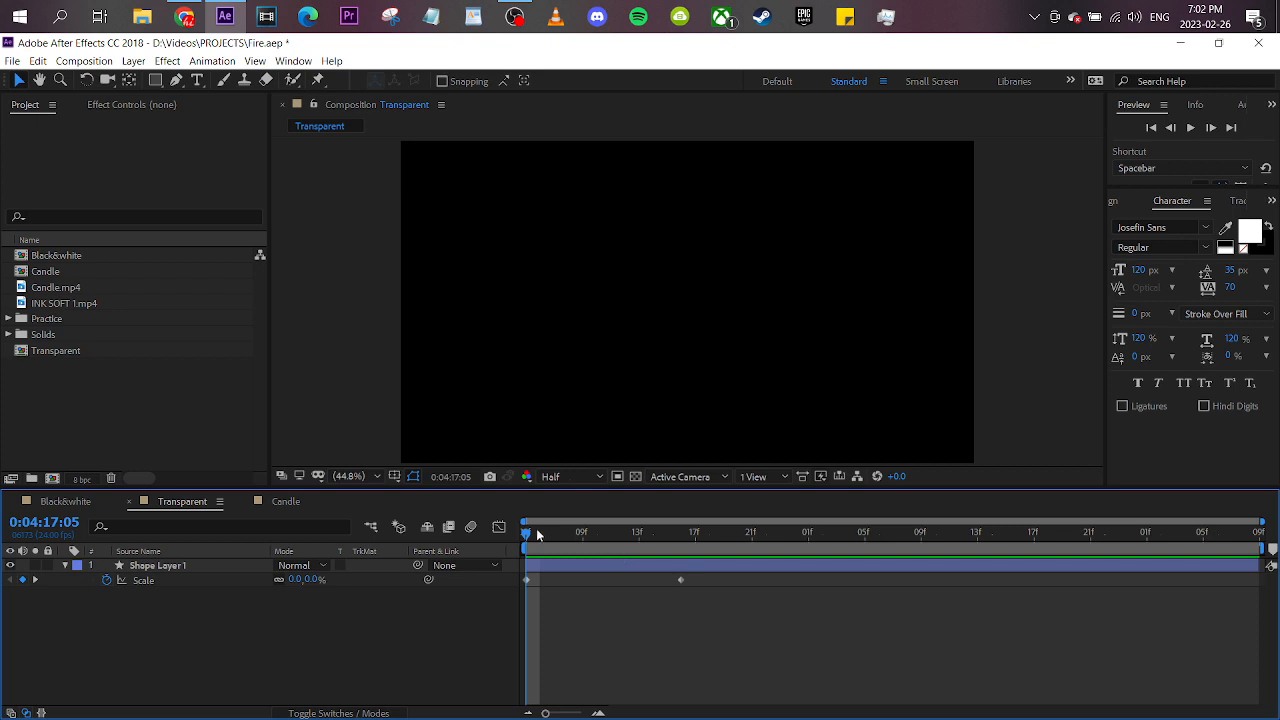
key(space)
key(space)
key(space)
key(space)
key(space)
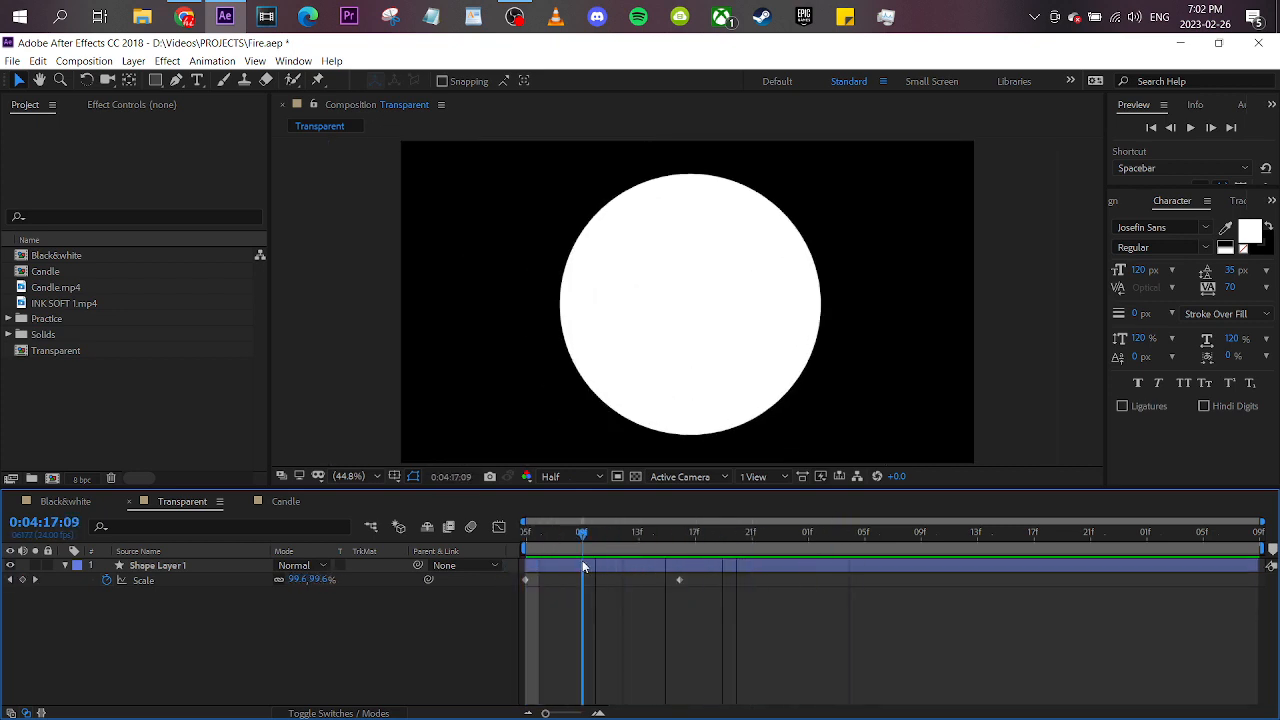
key(space)
click(460, 565)
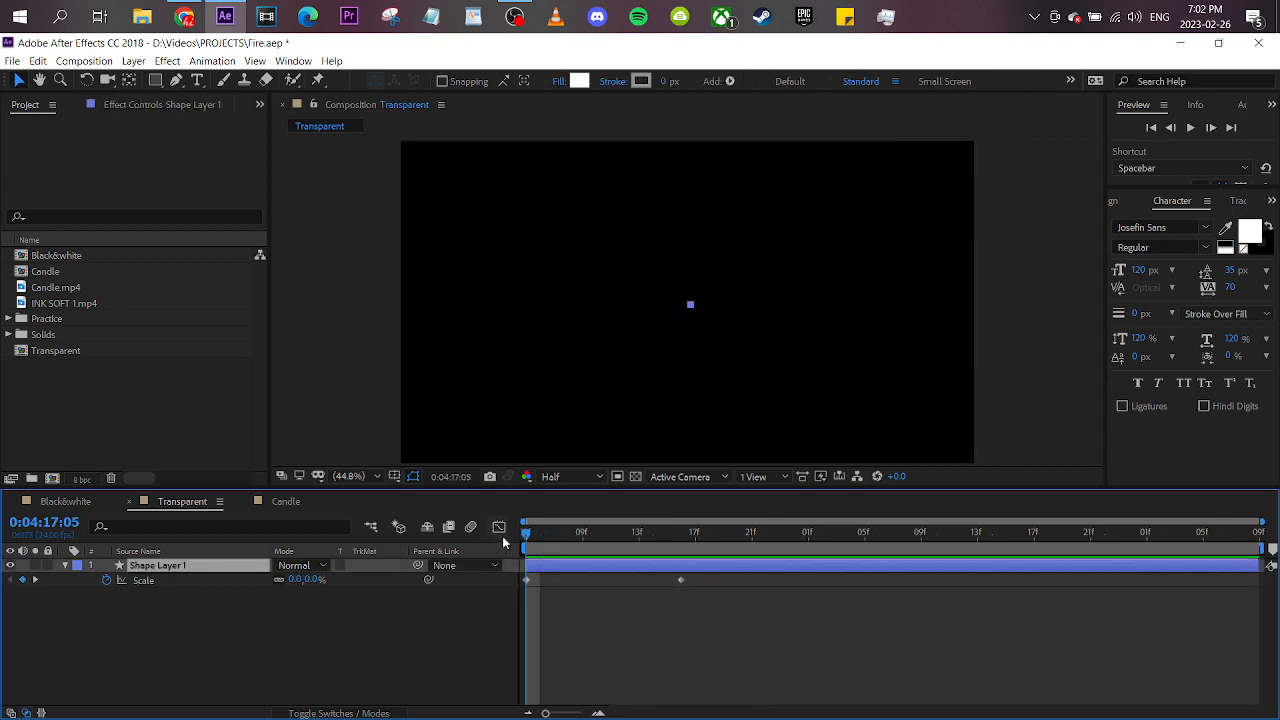
mouse_move(547, 536)
mouse_down()
mouse_move(806, 540)
mouse_move(531, 537)
mouse_move(766, 537)
mouse_move(615, 503)
mouse_move(640, 537)
mouse_move(760, 537)
mouse_up()
Scrub the Black&white composition and compare it with the Transparent composition, showing the transparency grid behind the circle.
click(65, 501)
drag(574, 522, 638, 548)
click(173, 506)
key(space)
key(space)
click(636, 477)
click(568, 534)
drag(613, 541, 572, 541)
Check the Black&white composition against the transparency grid and scrub through the ink clip.
click(65, 501)
click(636, 477)
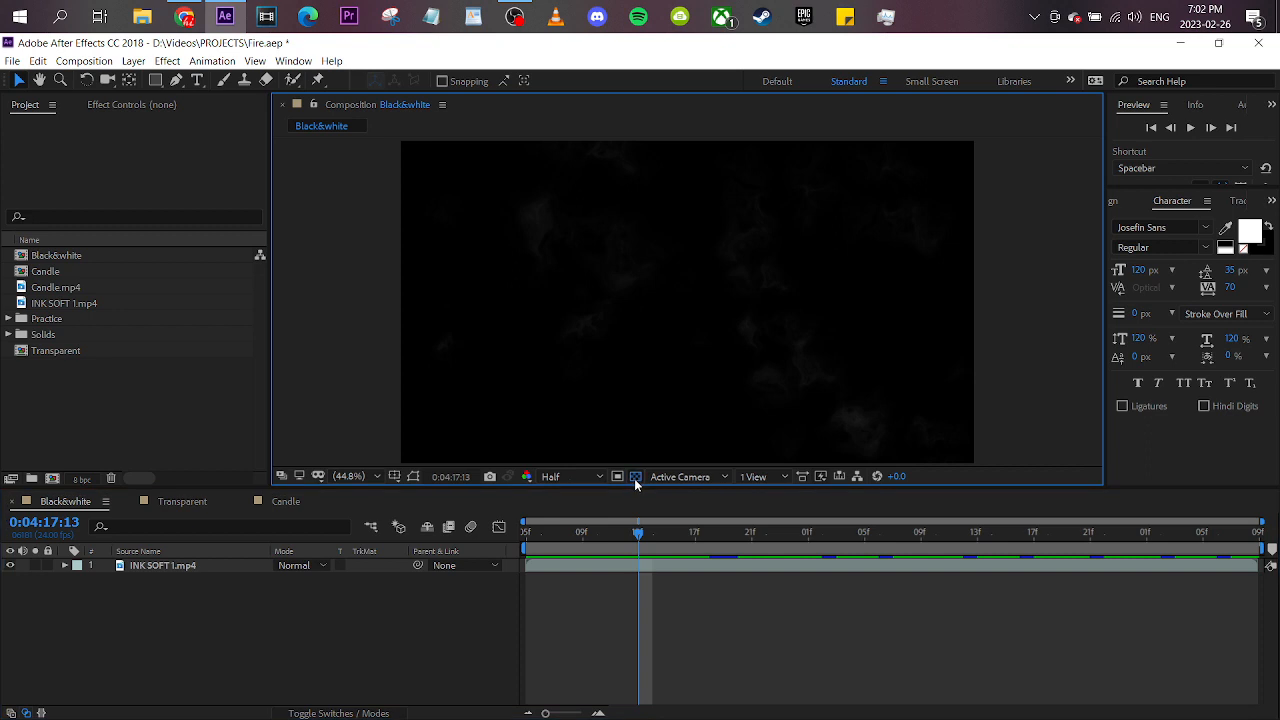
mouse_move(640, 538)
mouse_down()
mouse_move(856, 536)
mouse_move(500, 530)
mouse_up()
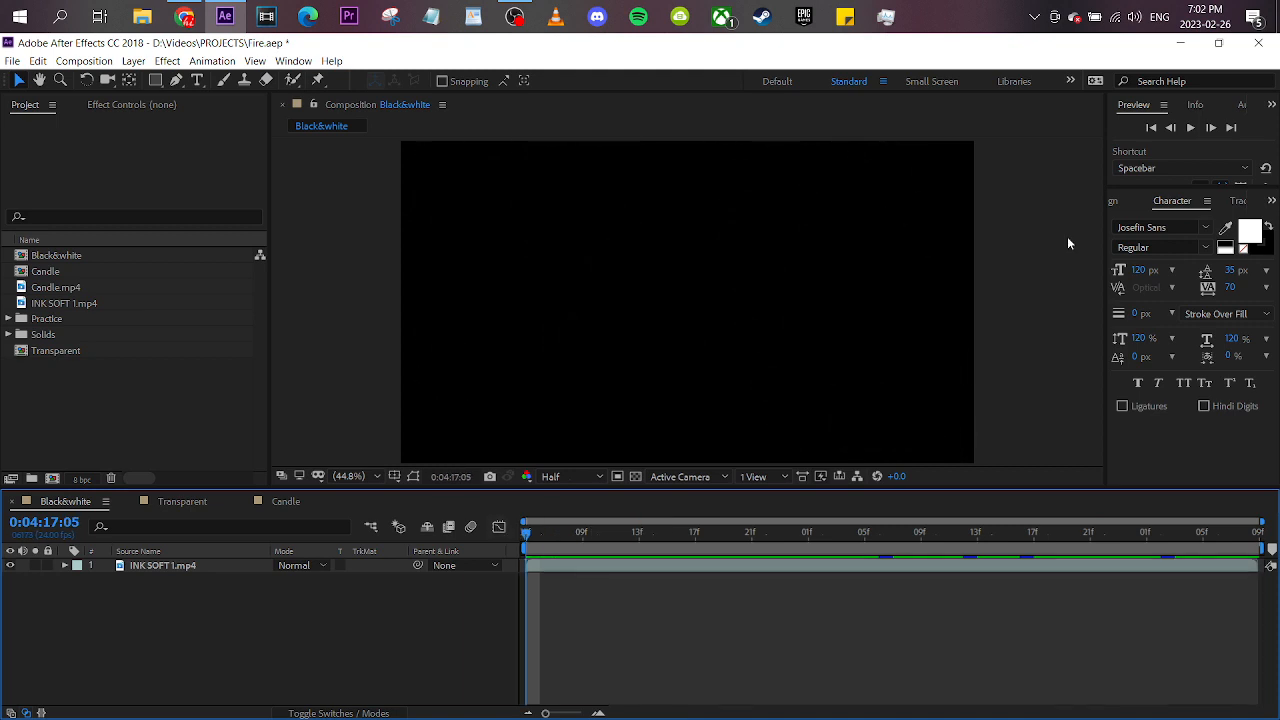
drag(975, 533, 530, 533)
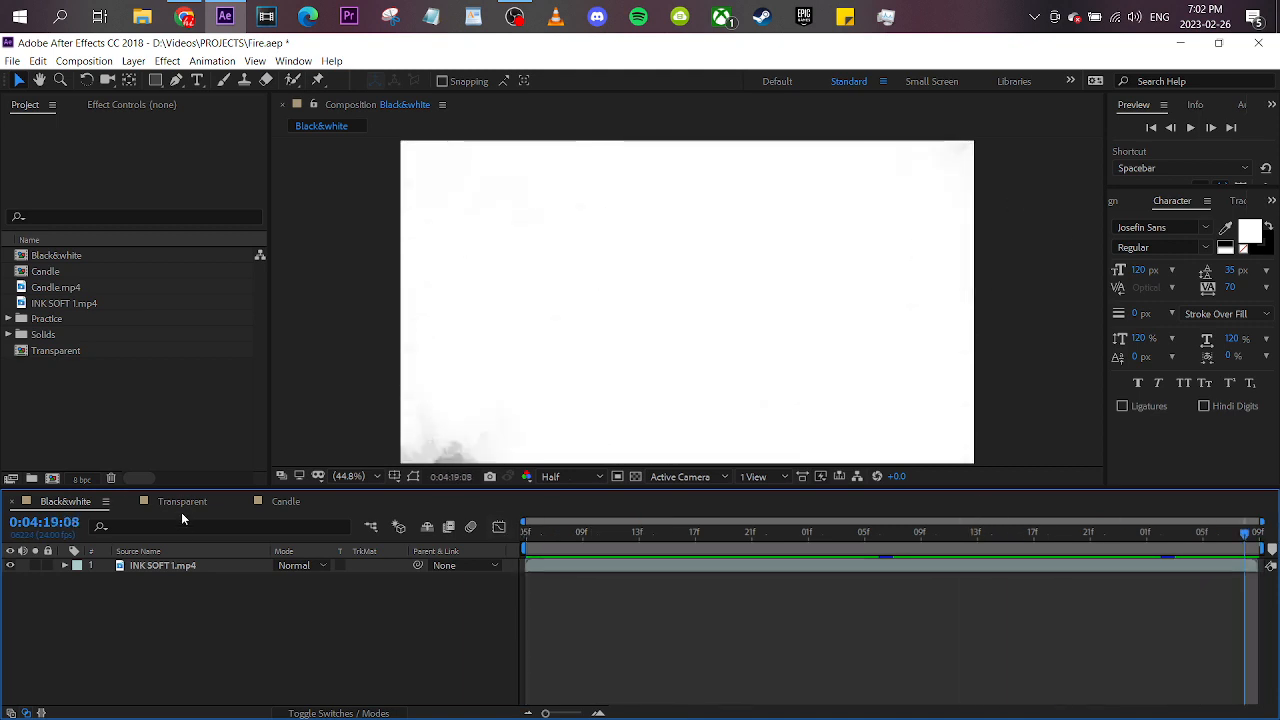
Turn off the transparency grid in the Transparent composition and examine its first and last frames.
click(182, 501)
click(635, 476)
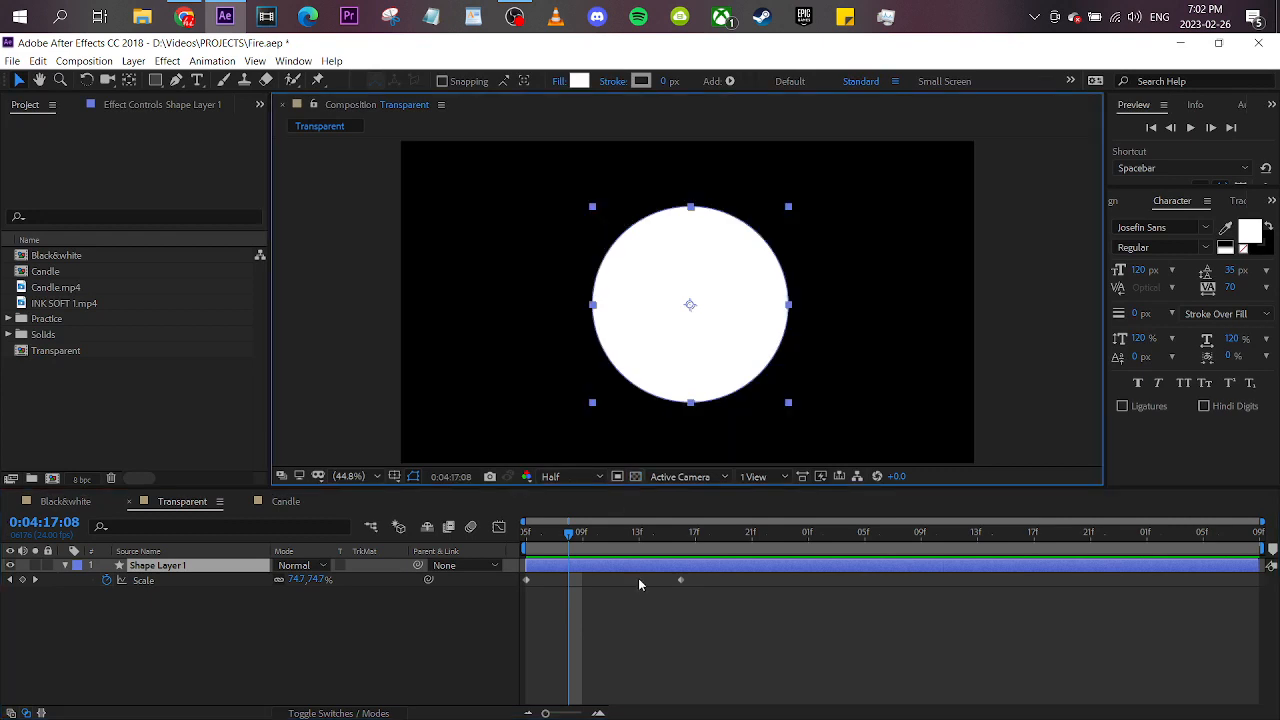
click(524, 537)
drag(531, 532, 526, 563)
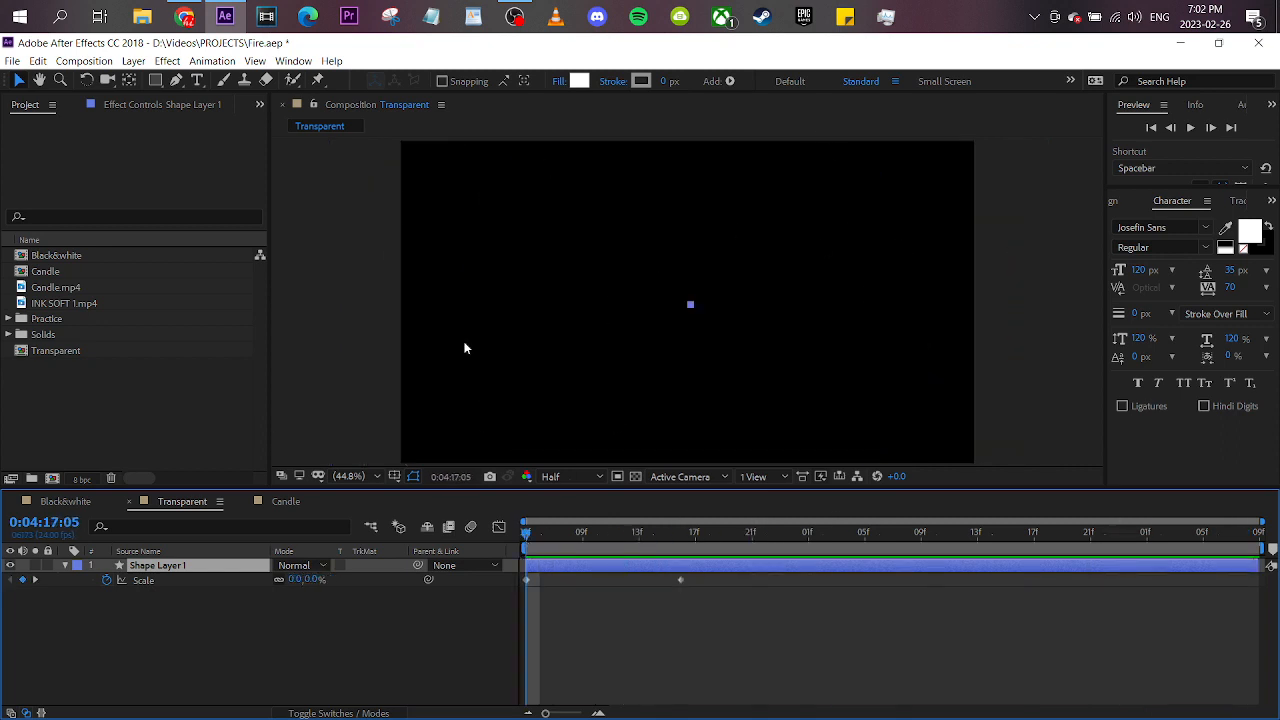
key(End)
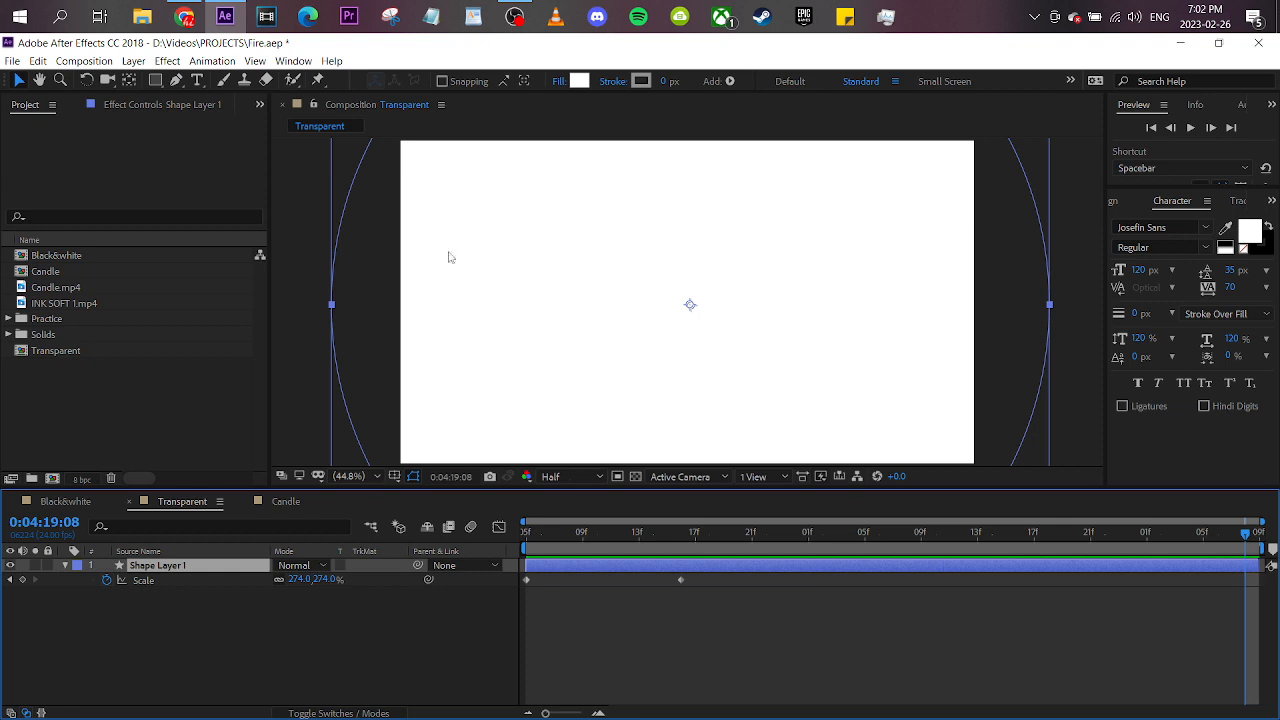
Copy Shape Layer 1 from the Transparent composition into the Candle composition above Candle.mp4 and scrub the result.
click(284, 501)
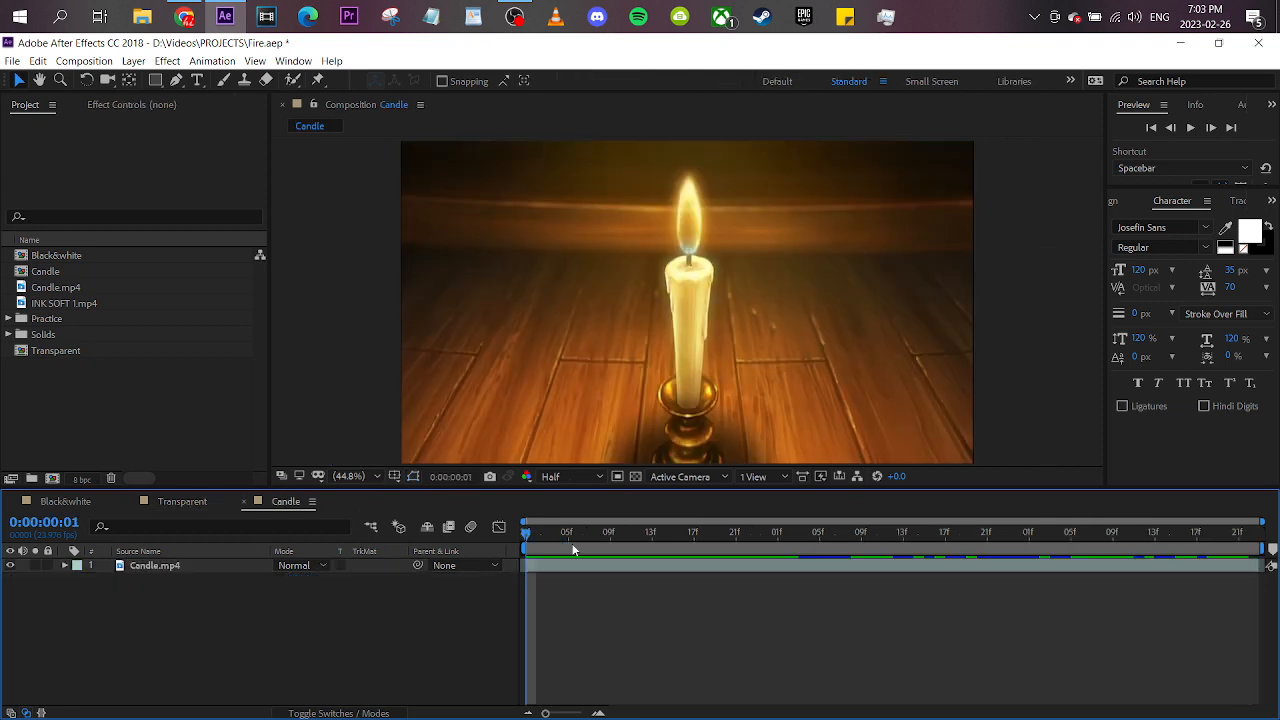
click(142, 505)
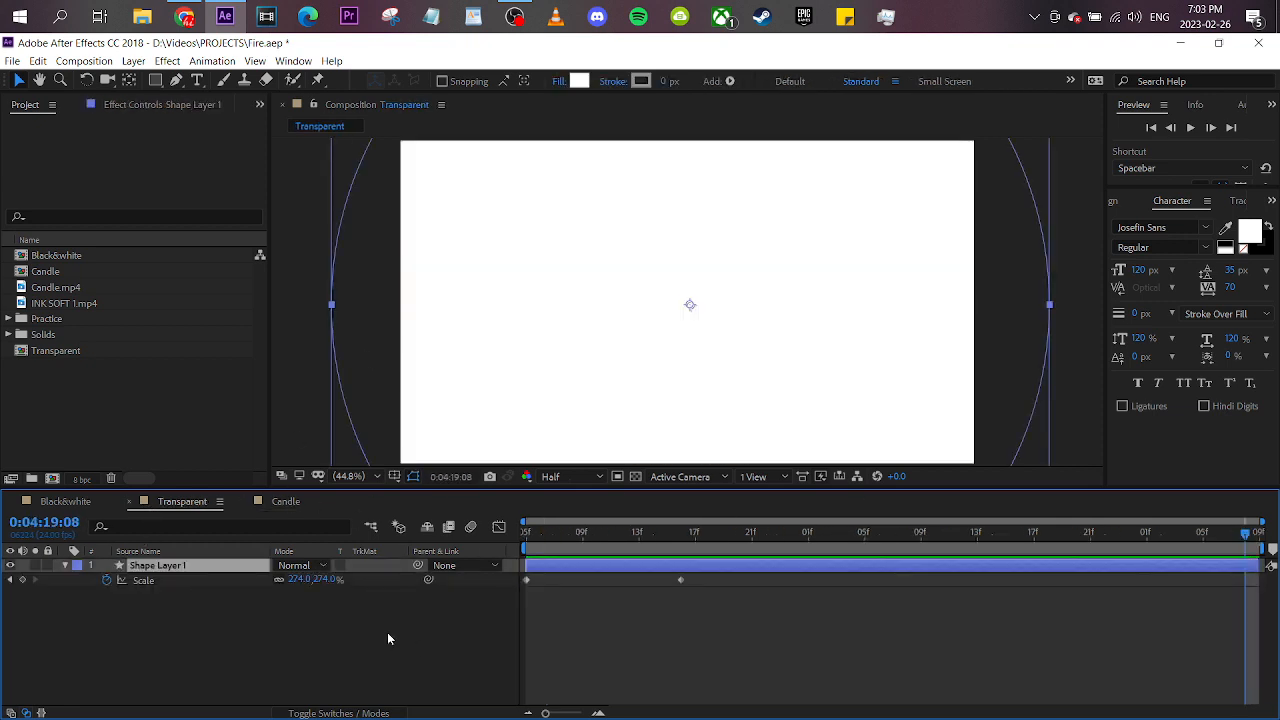
click(387, 632)
key(Home)
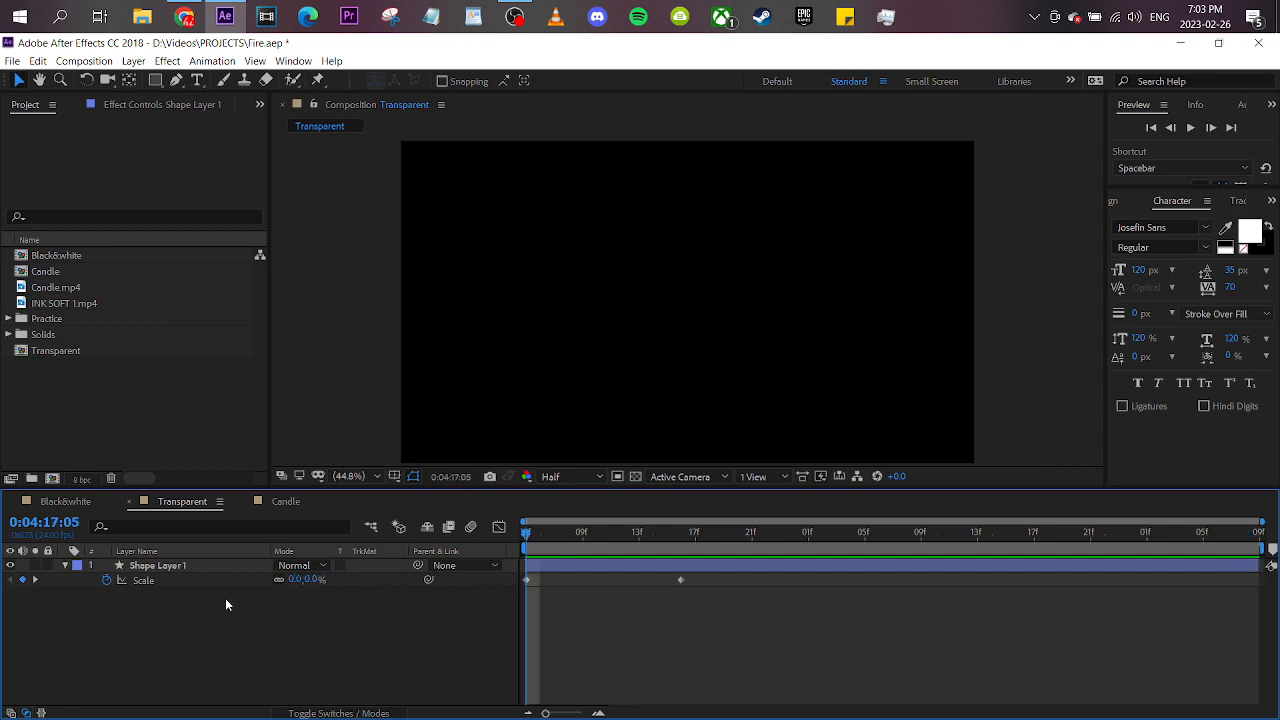
click(260, 566)
click(286, 501)
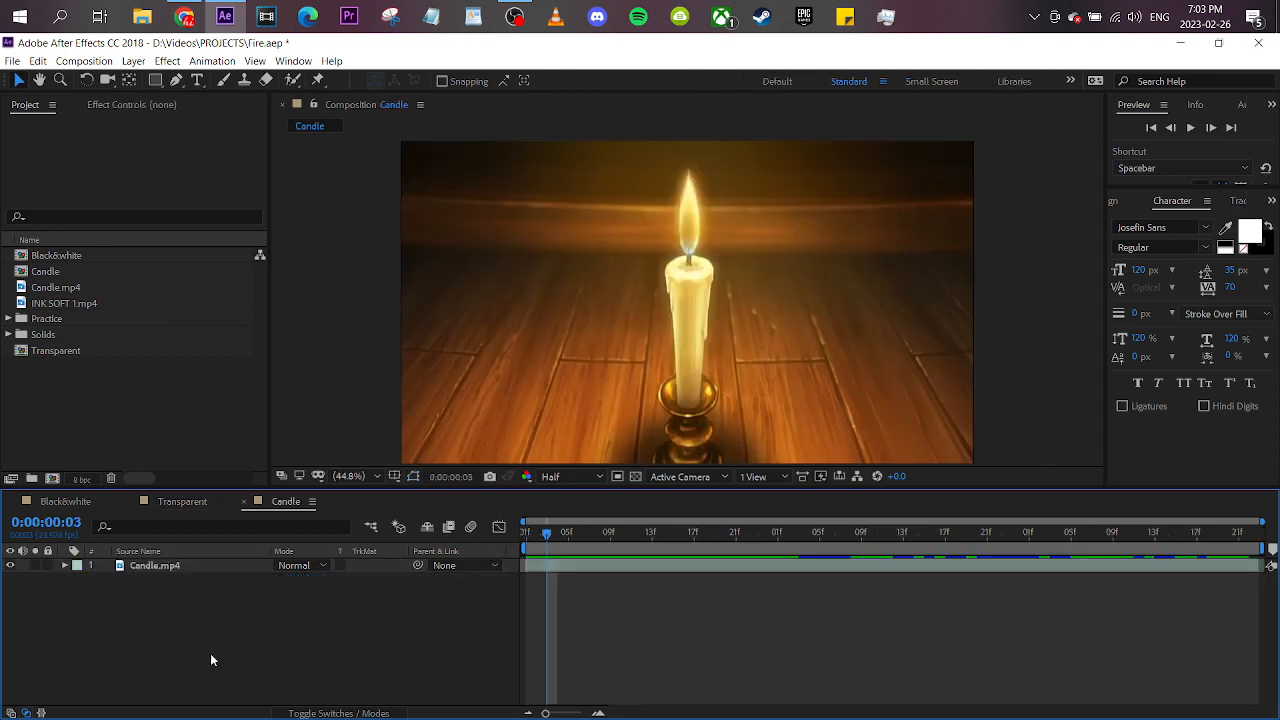
key(ctrl+v)
drag(538, 536, 672, 534)
click(527, 532)
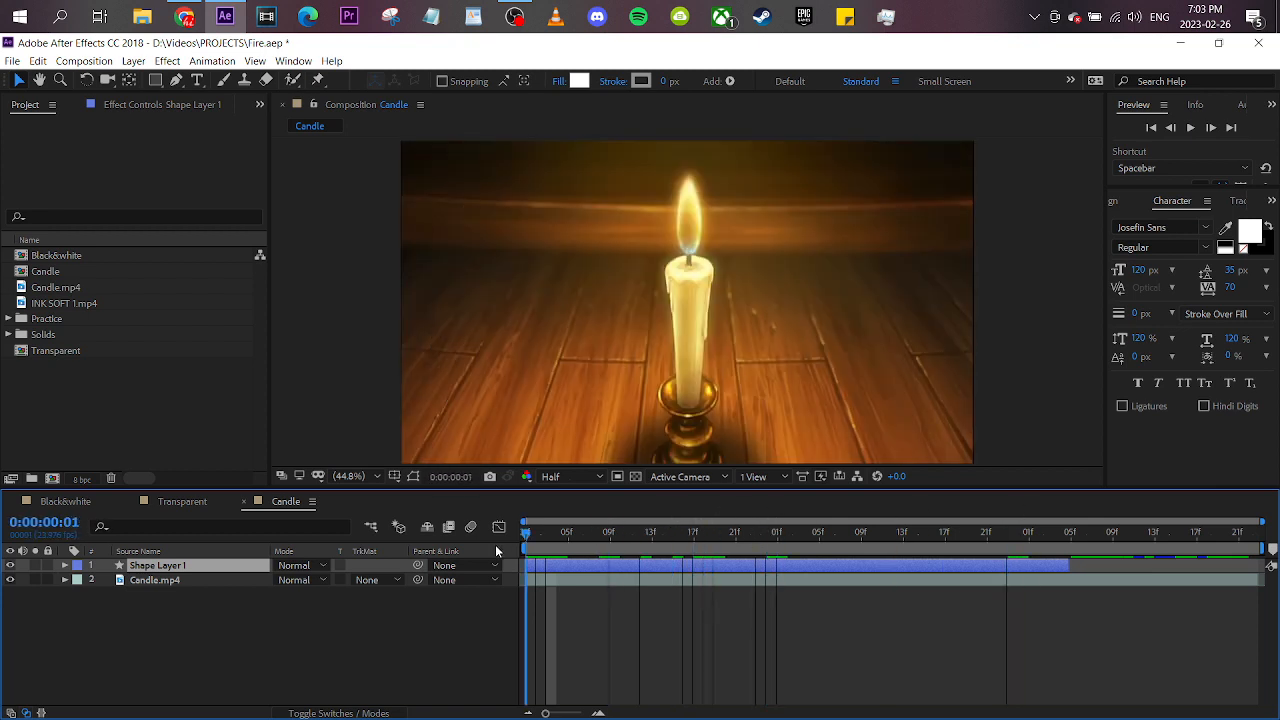
Scrub the pasted shape over the candle footage and display the track matte options of the Candle.mp4 layer.
click(200, 581)
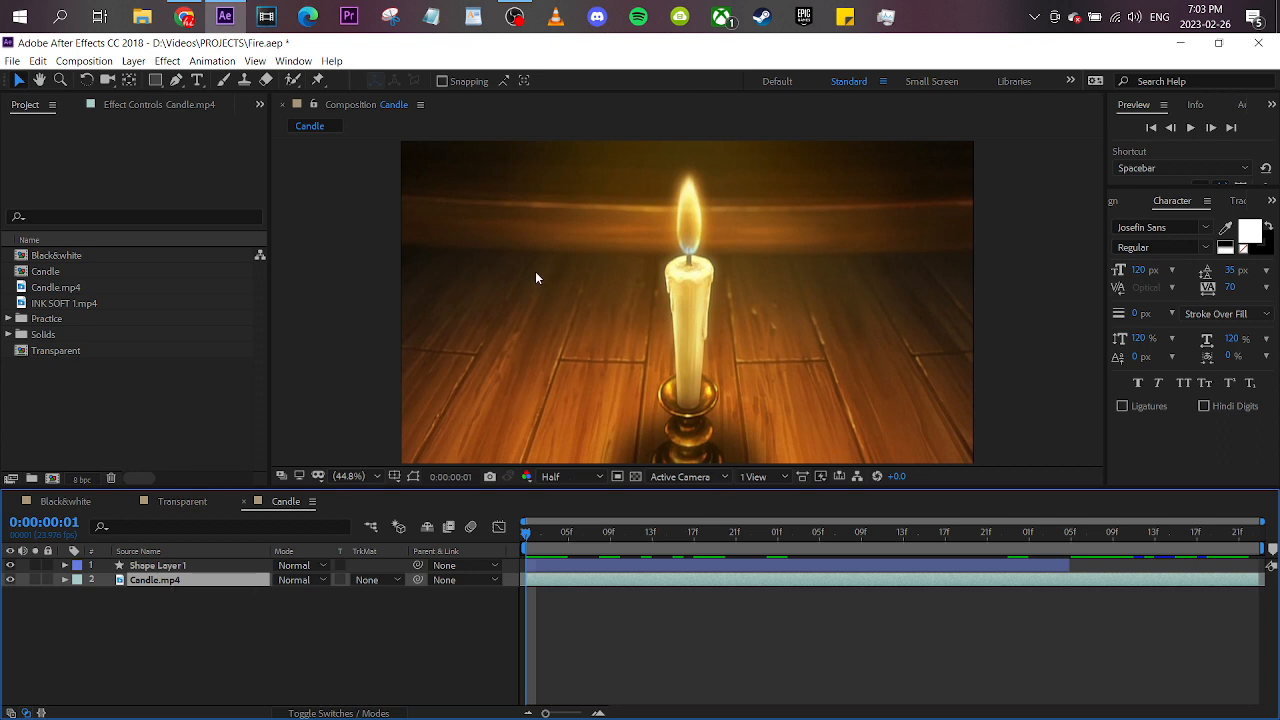
click(265, 626)
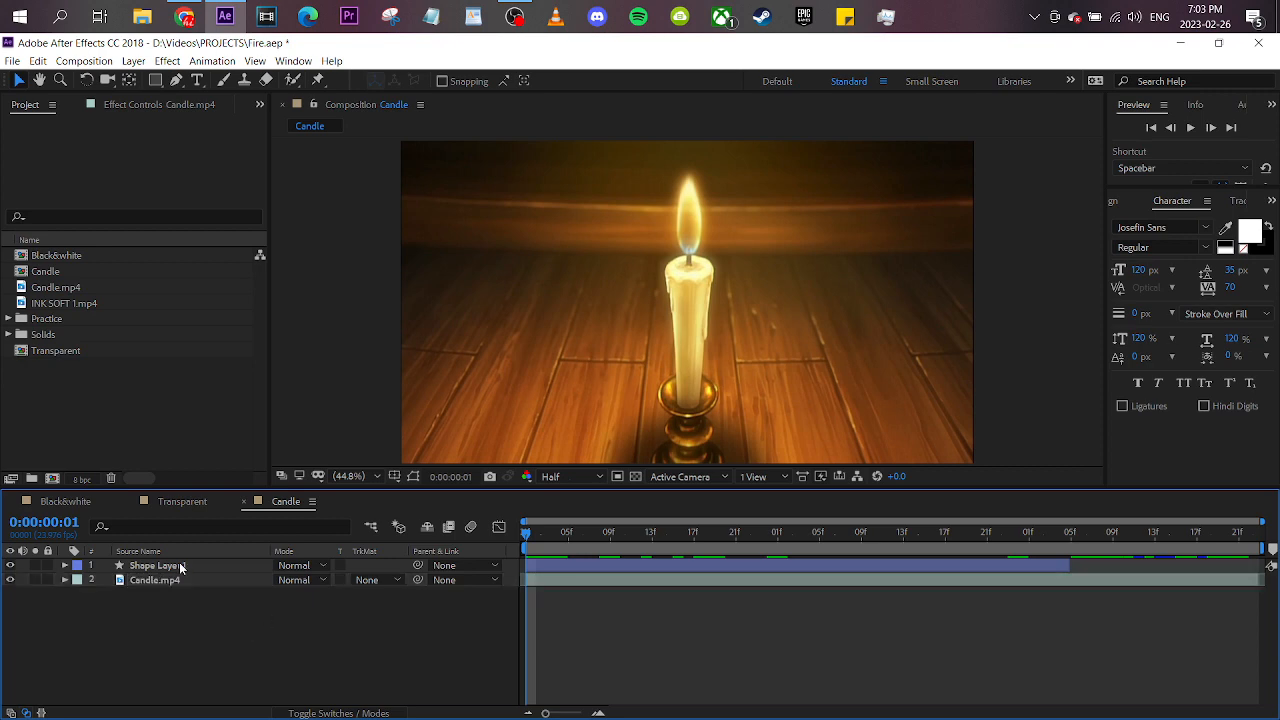
click(181, 566)
mouse_move(525, 545)
mouse_down()
mouse_move(777, 540)
mouse_move(484, 531)
mouse_up()
click(186, 595)
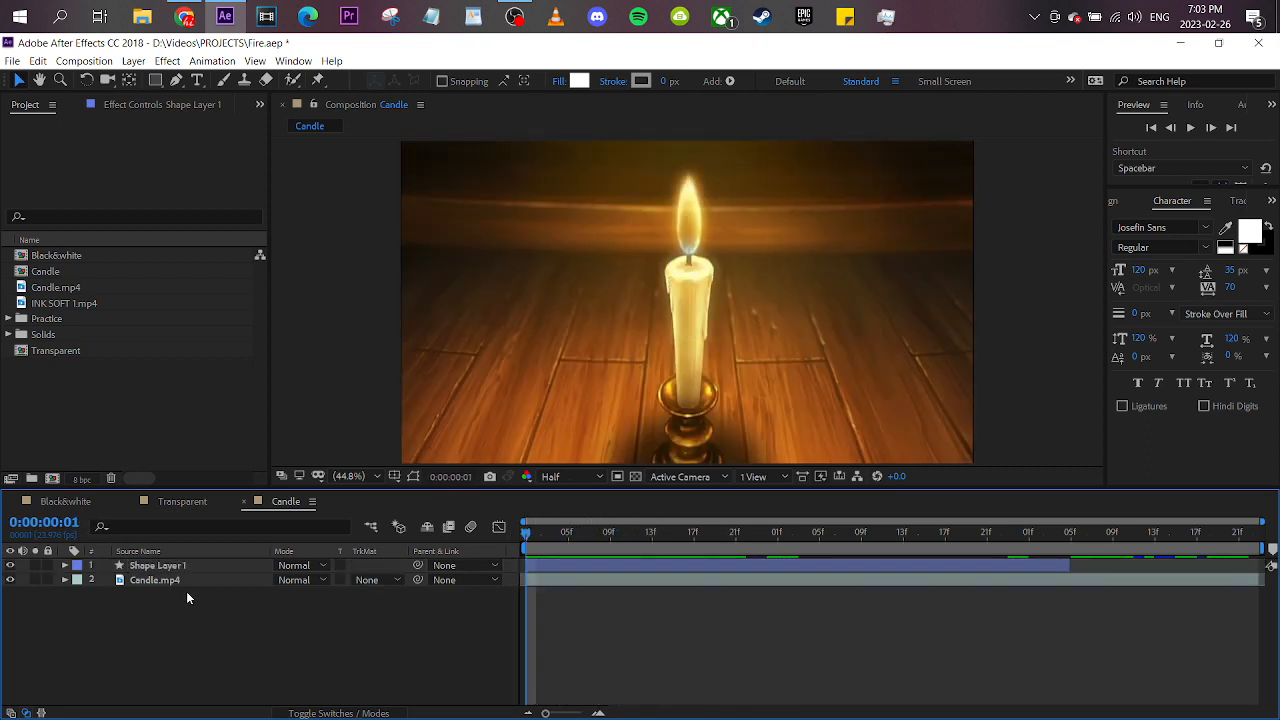
click(91, 582)
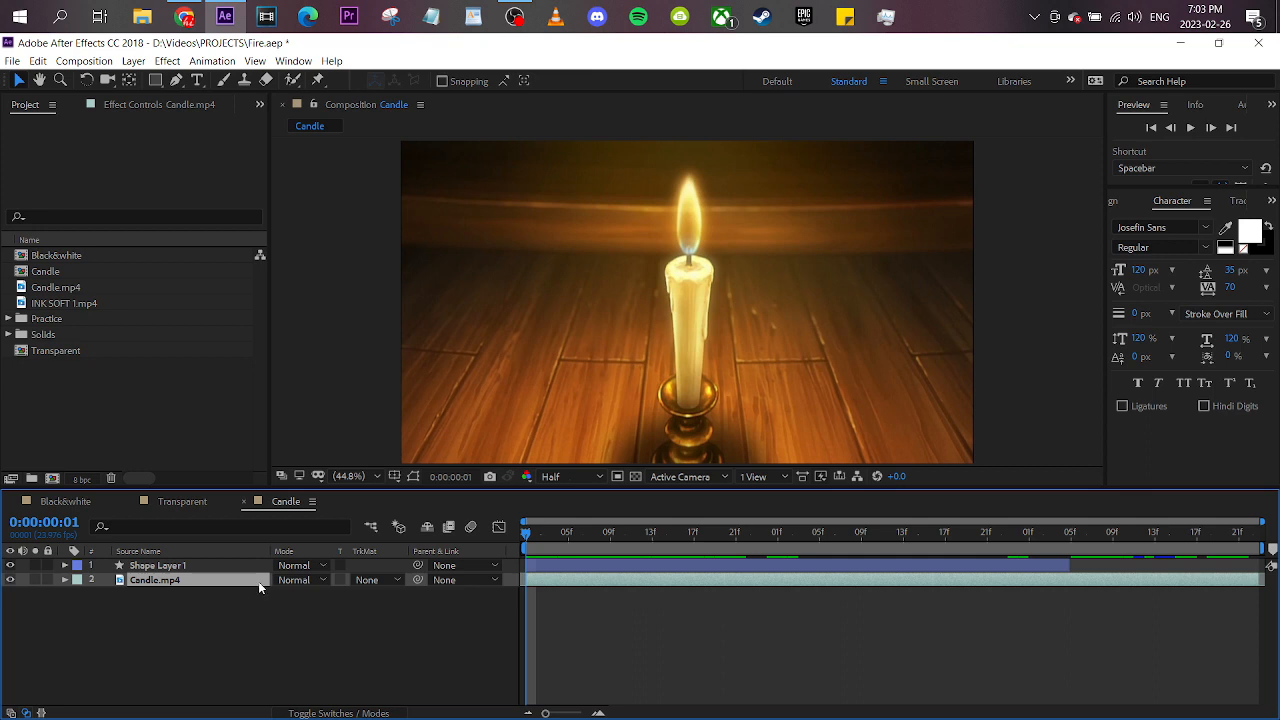
click(381, 584)
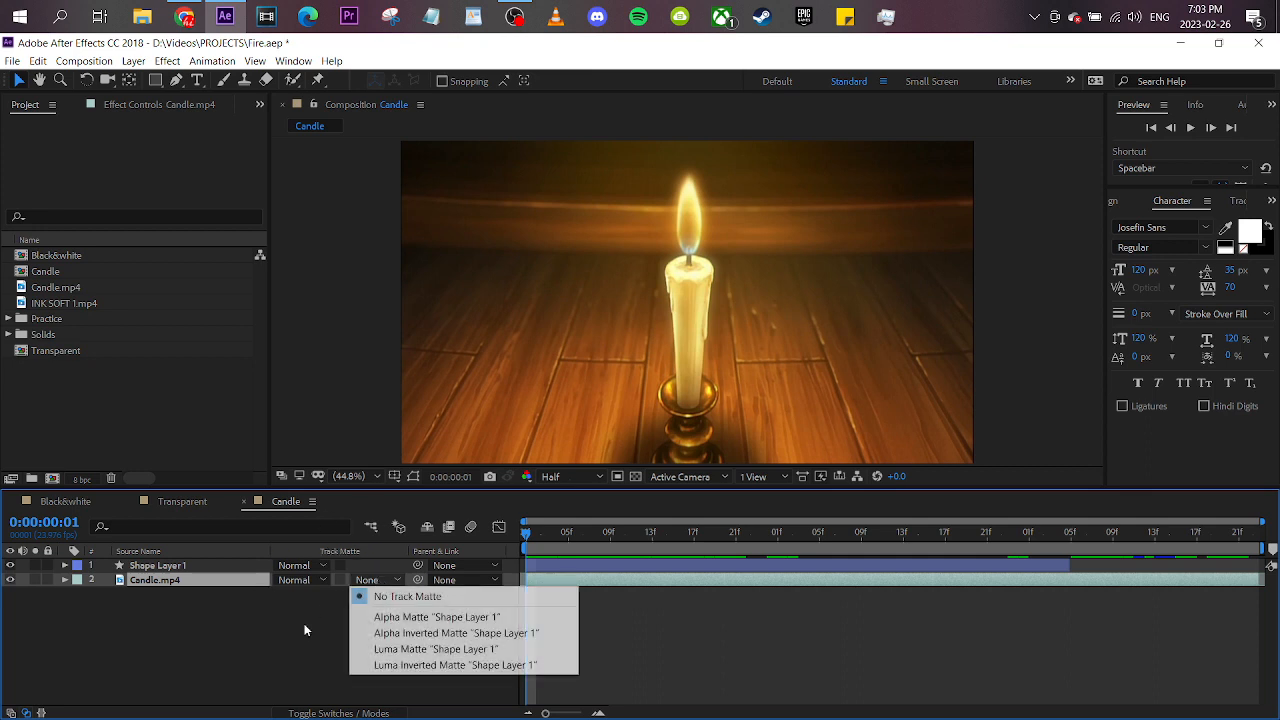
Solo Shape Layer 1 briefly and toggle the transparency grid to examine its transparent areas.
click(201, 569)
click(35, 565)
click(634, 476)
click(634, 476)
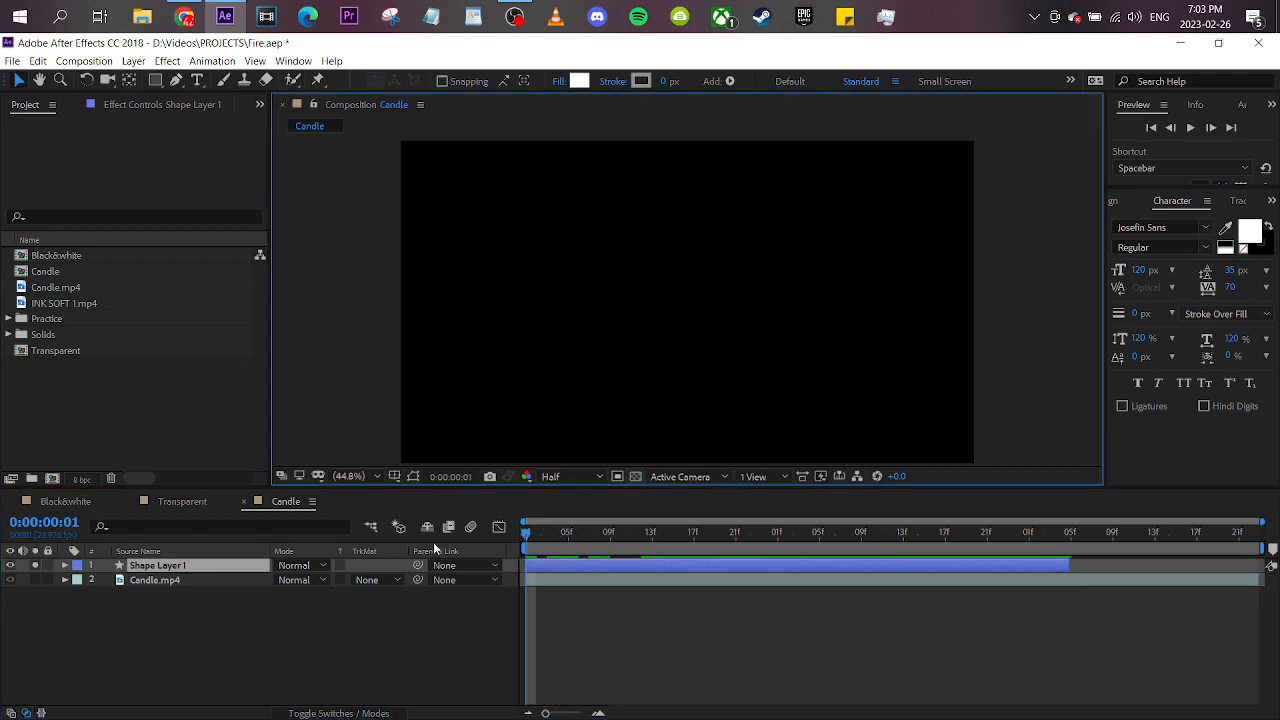
click(350, 579)
click(35, 565)
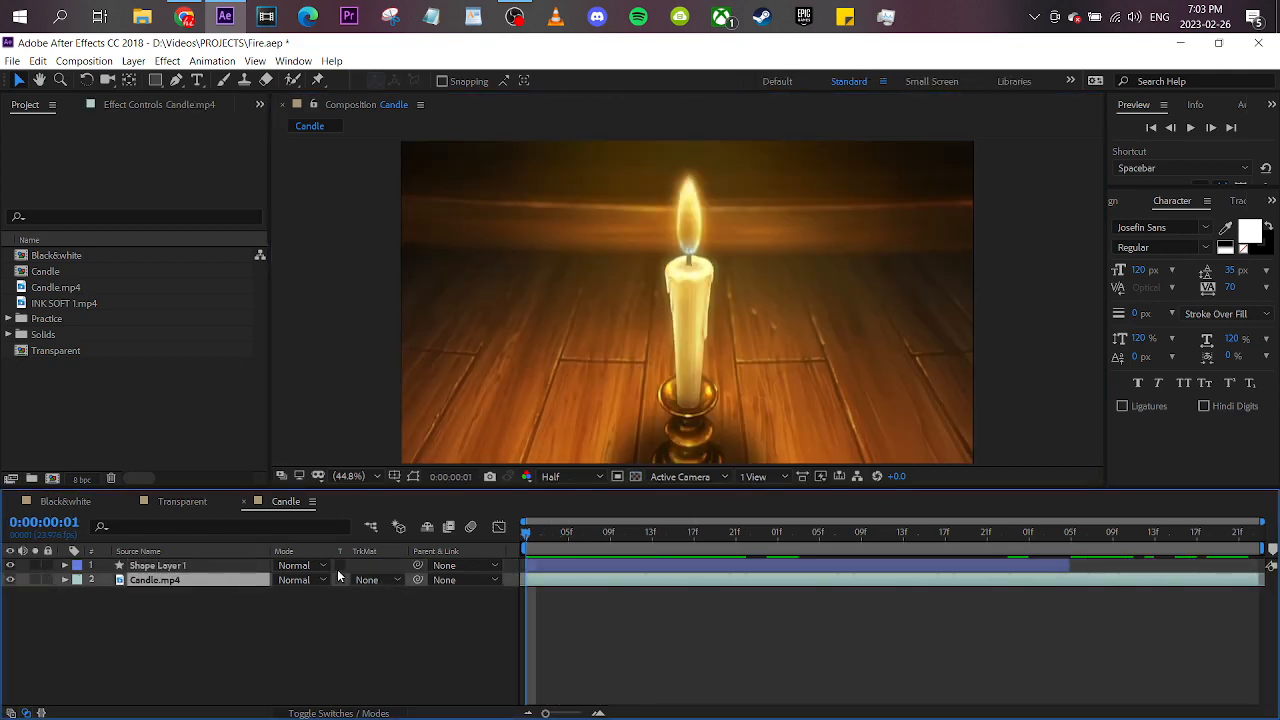
Set the track matte of the Candle.mp4 layer to Alpha Matte "Shape Layer 1" and scrub the reveal.
click(375, 580)
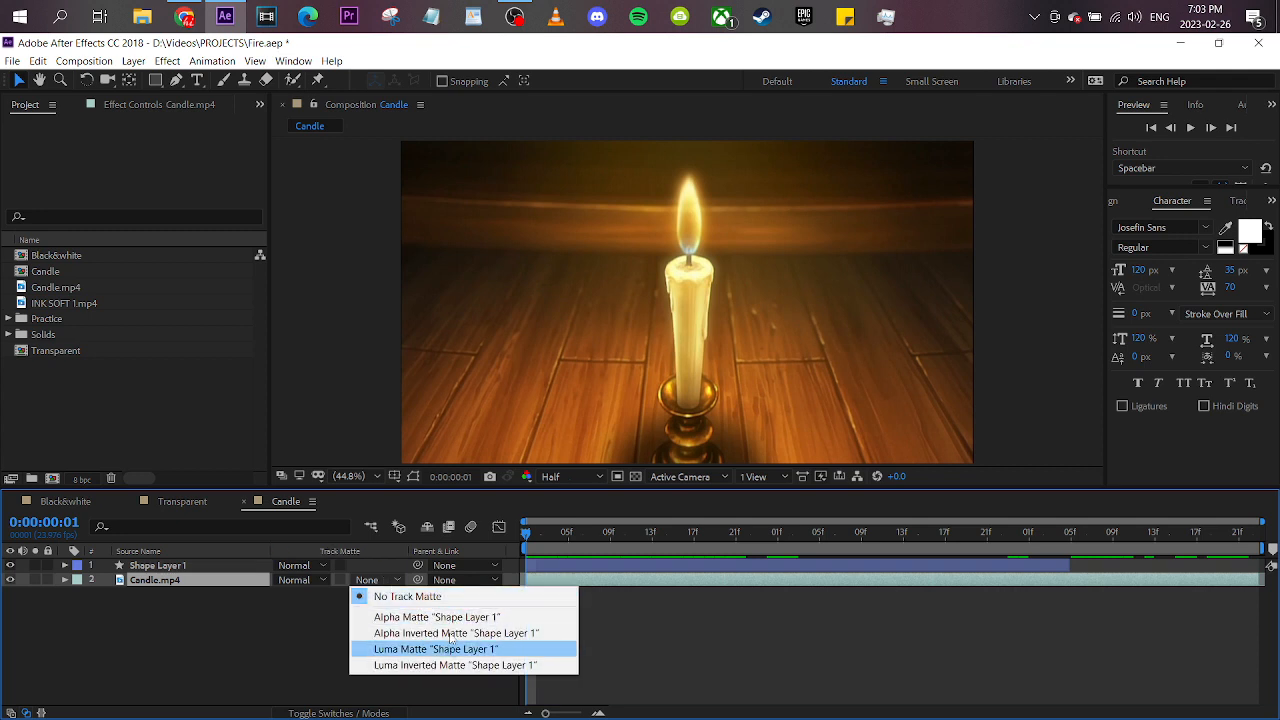
click(405, 618)
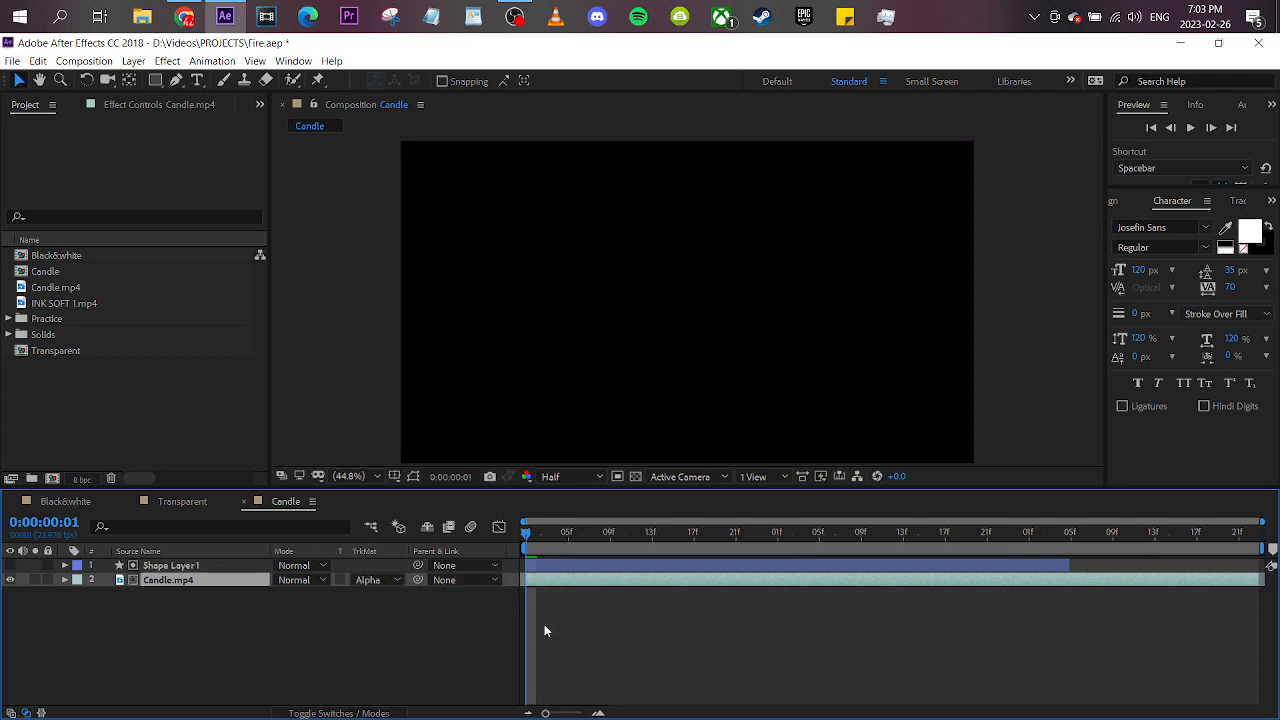
drag(538, 537, 567, 537)
Try moving and enlarging the Candle.mp4 layer inside the circular matte, and undo both changes.
click(629, 586)
click(629, 583)
drag(636, 310, 450, 380)
key(s)
drag(299, 594, 443, 421)
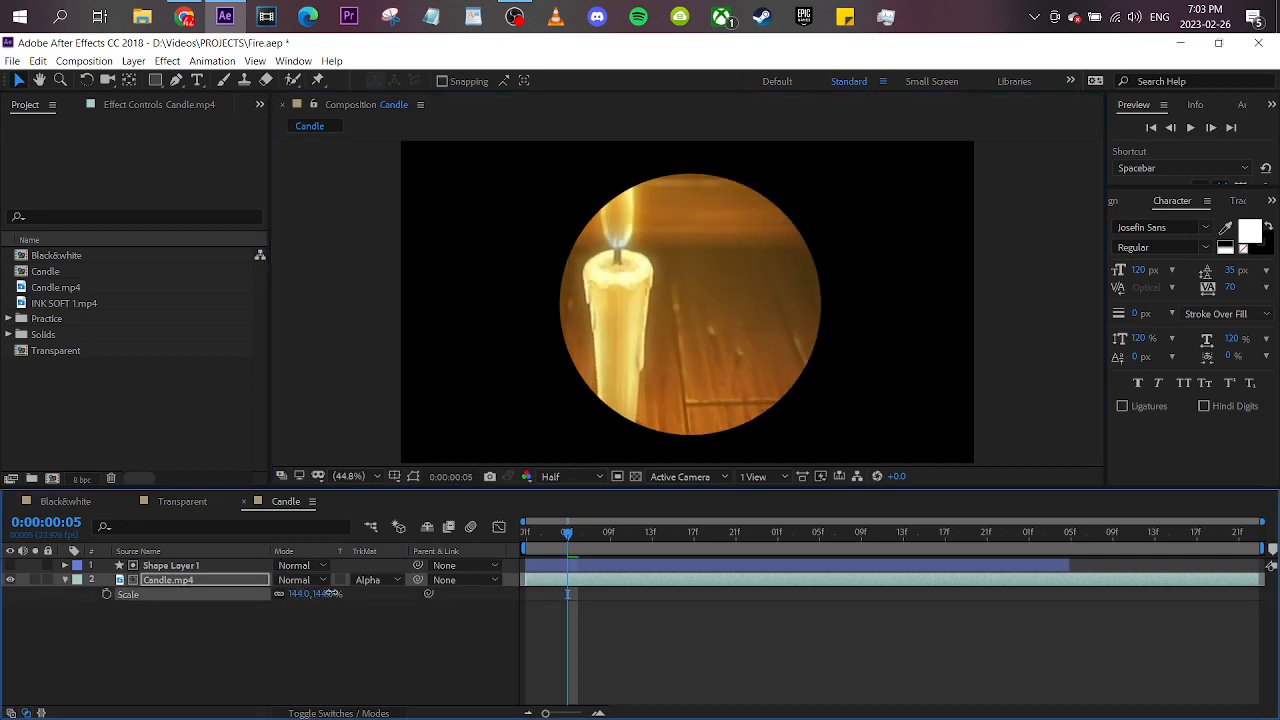
key(ctrl+z)
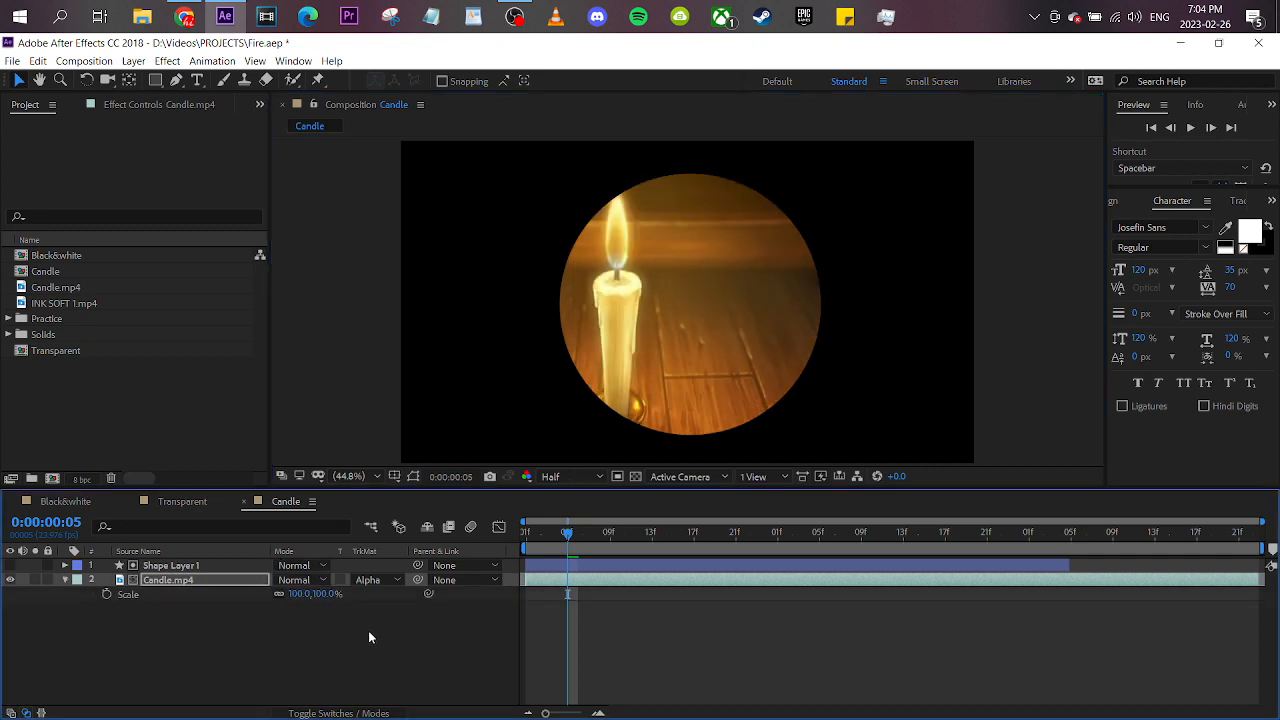
key(ctrl+z)
key(ctrl+z)
Change the track matte of Candle.mp4 to Alpha Inverted Matte "Shape Layer 1" and scrub the result.
click(372, 581)
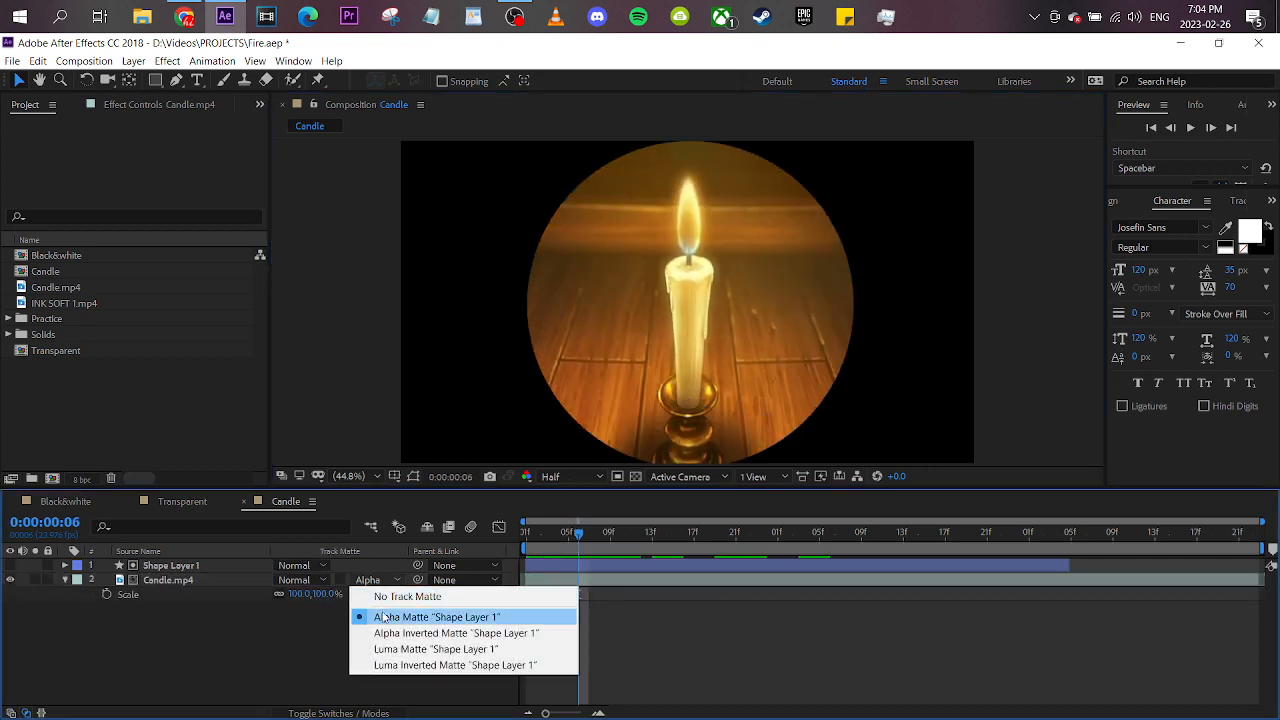
click(481, 634)
mouse_move(527, 540)
mouse_down()
mouse_move(740, 537)
mouse_move(524, 552)
mouse_move(563, 546)
mouse_move(654, 549)
mouse_move(514, 566)
mouse_move(597, 557)
mouse_move(527, 545)
mouse_up()
Replace Shape Layer 1 in the Candle composition with the INK SOFT 1.mp4 layer copied from Black&white, and preview it.
click(209, 564)
key(Delete)
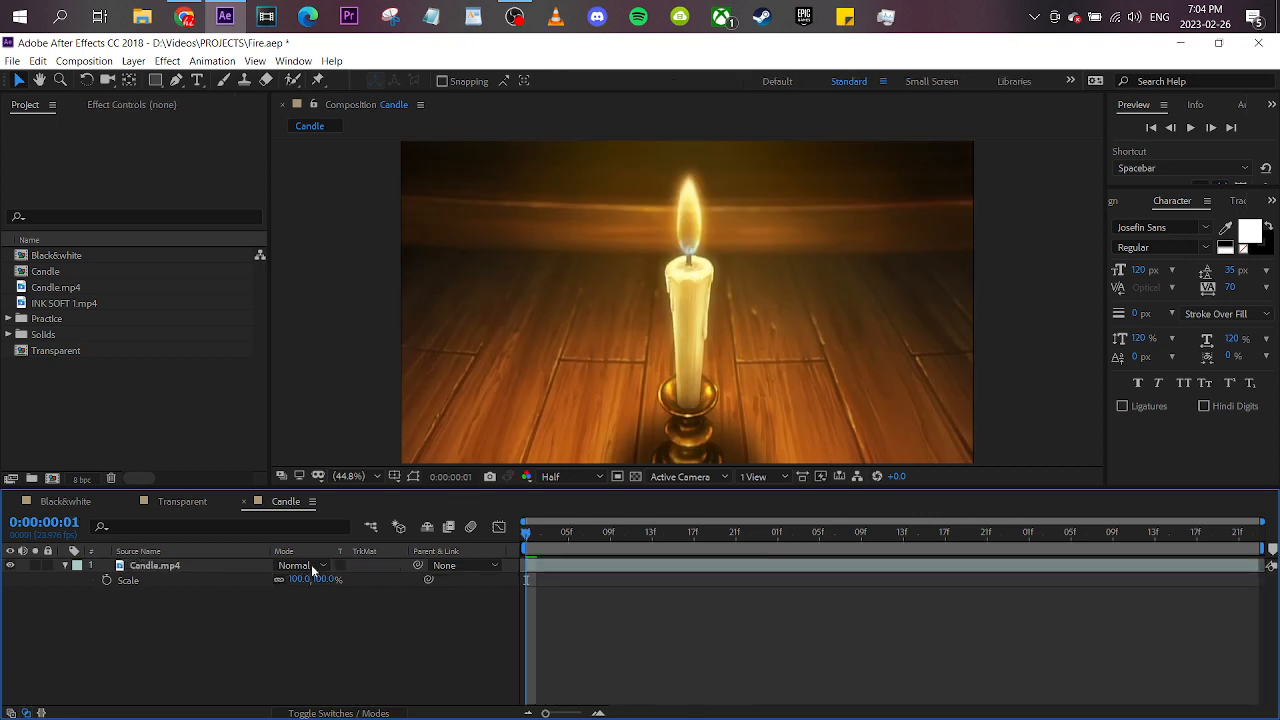
click(61, 502)
mouse_move(526, 538)
mouse_down()
mouse_move(1106, 540)
mouse_move(813, 545)
mouse_move(963, 542)
mouse_move(864, 545)
mouse_up()
click(214, 566)
click(288, 503)
key(ctrl+v)
key(space)
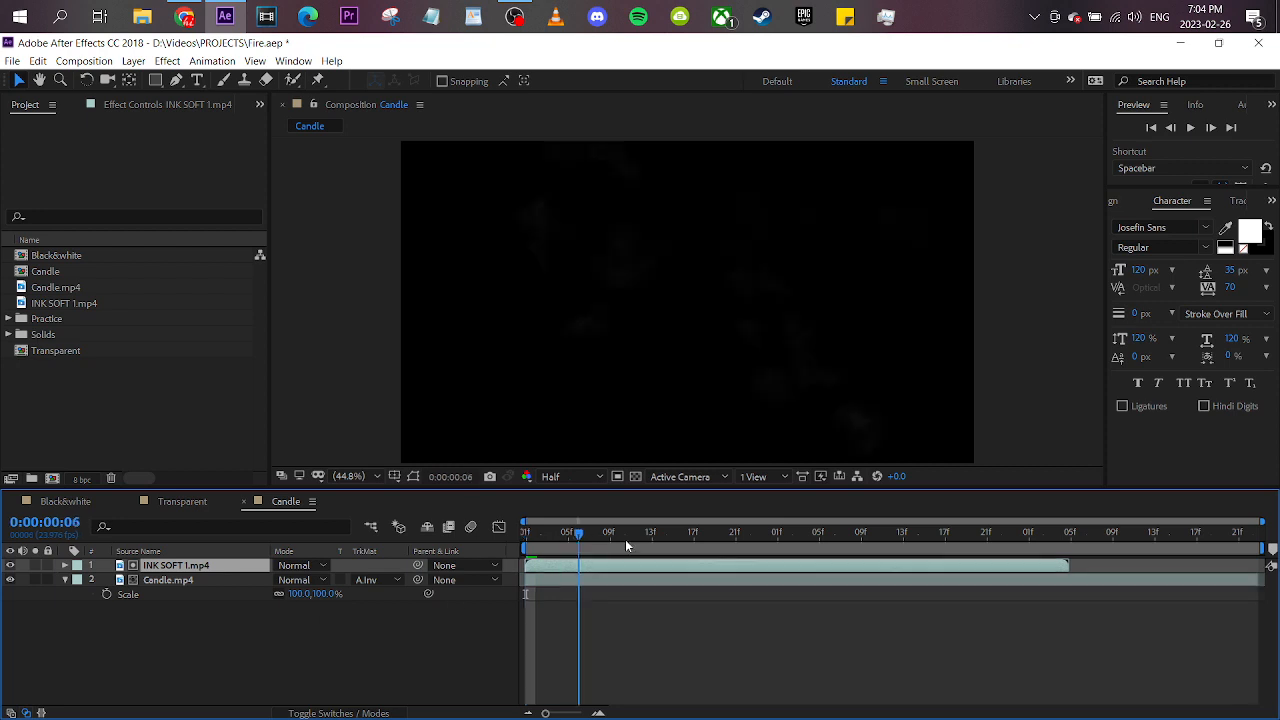
Set the track matte of Candle.mp4 to Alpha Matte "INK SOFT 1.mp4", preview it, and check the layers at the composition's start.
key(space)
click(372, 580)
click(430, 614)
mouse_move(535, 549)
mouse_down()
mouse_move(749, 549)
mouse_move(609, 549)
mouse_up()
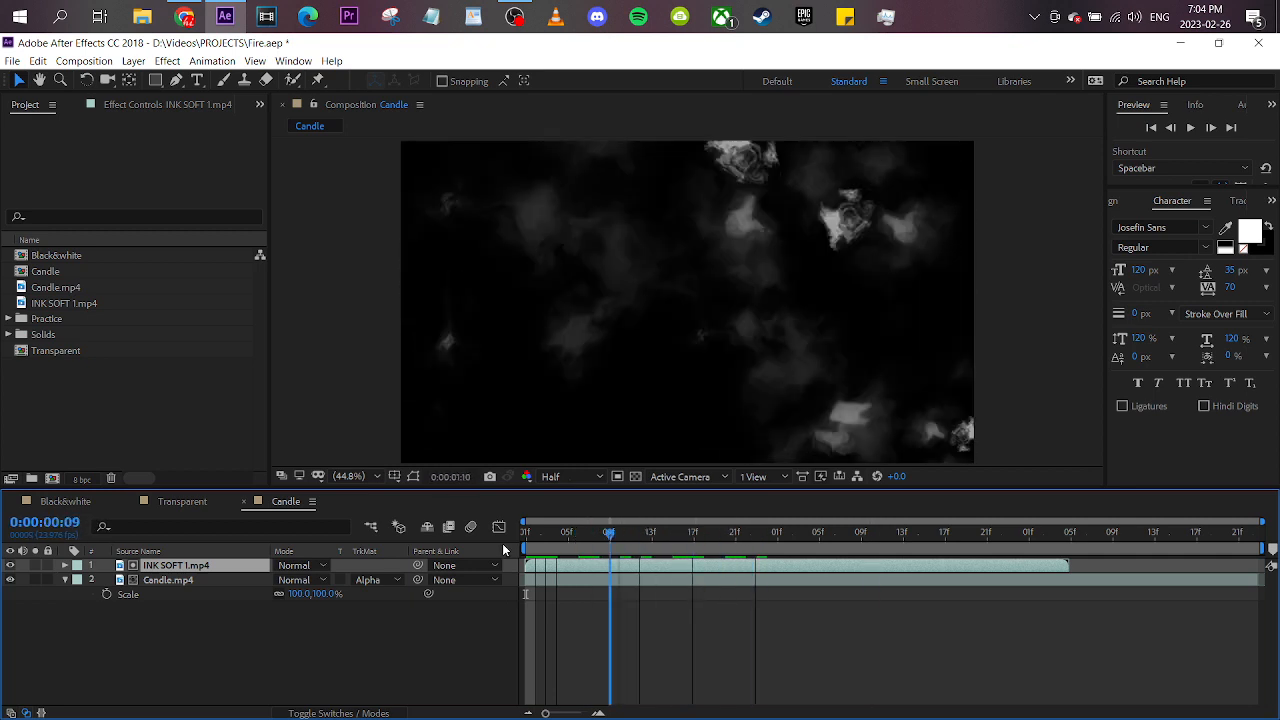
click(10, 565)
key(Home)
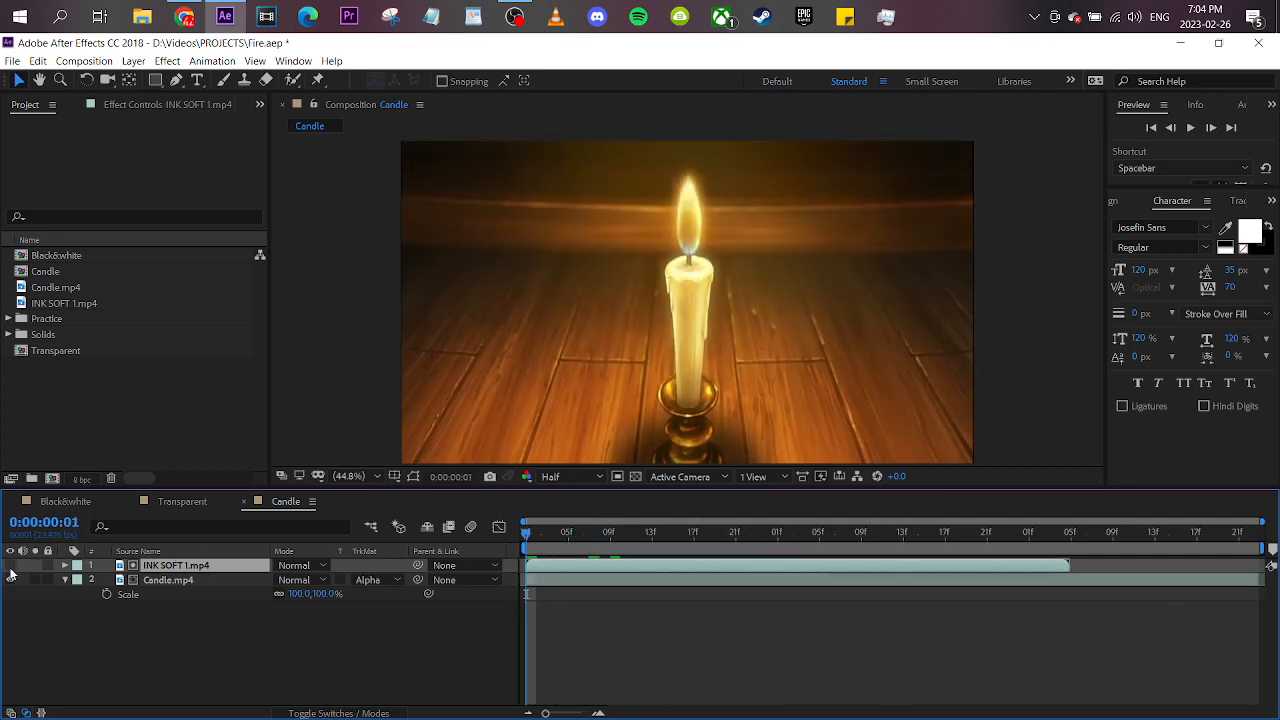
Change the track matte of Candle.mp4 to Luma Matte "INK SOFT 1.mp4", hide the ink layer, and scrub the reveal.
click(396, 580)
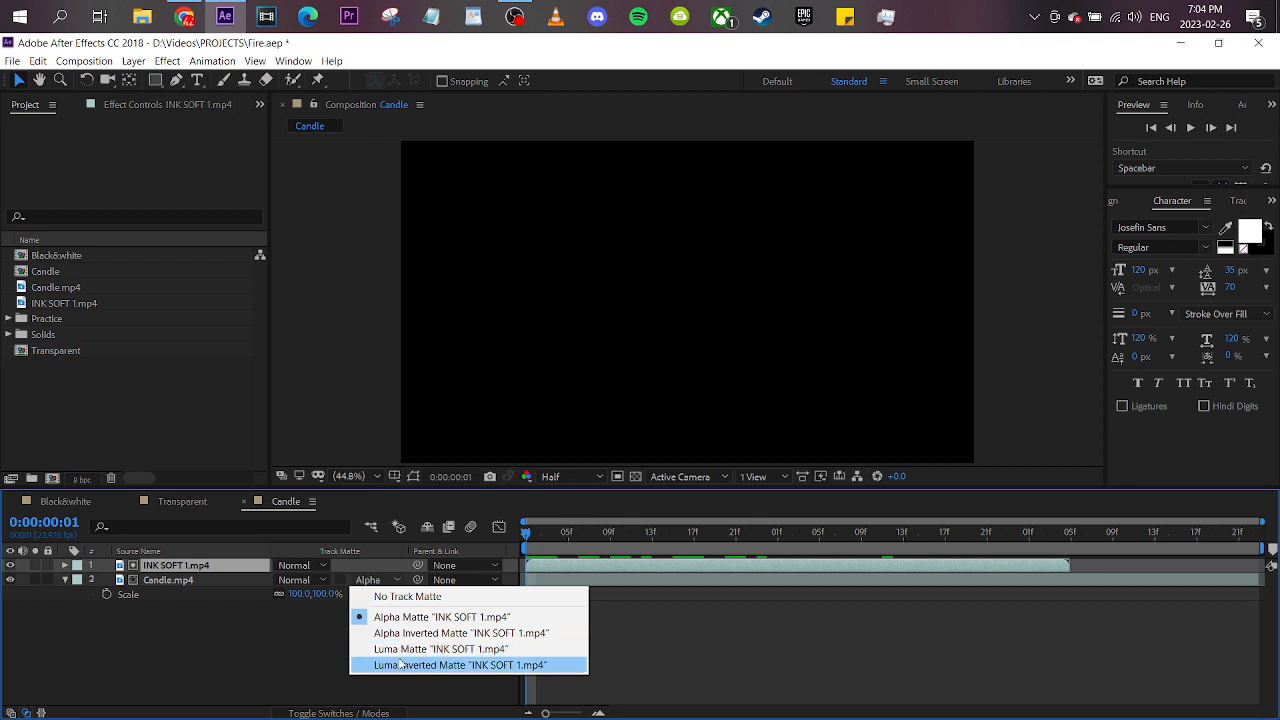
click(428, 650)
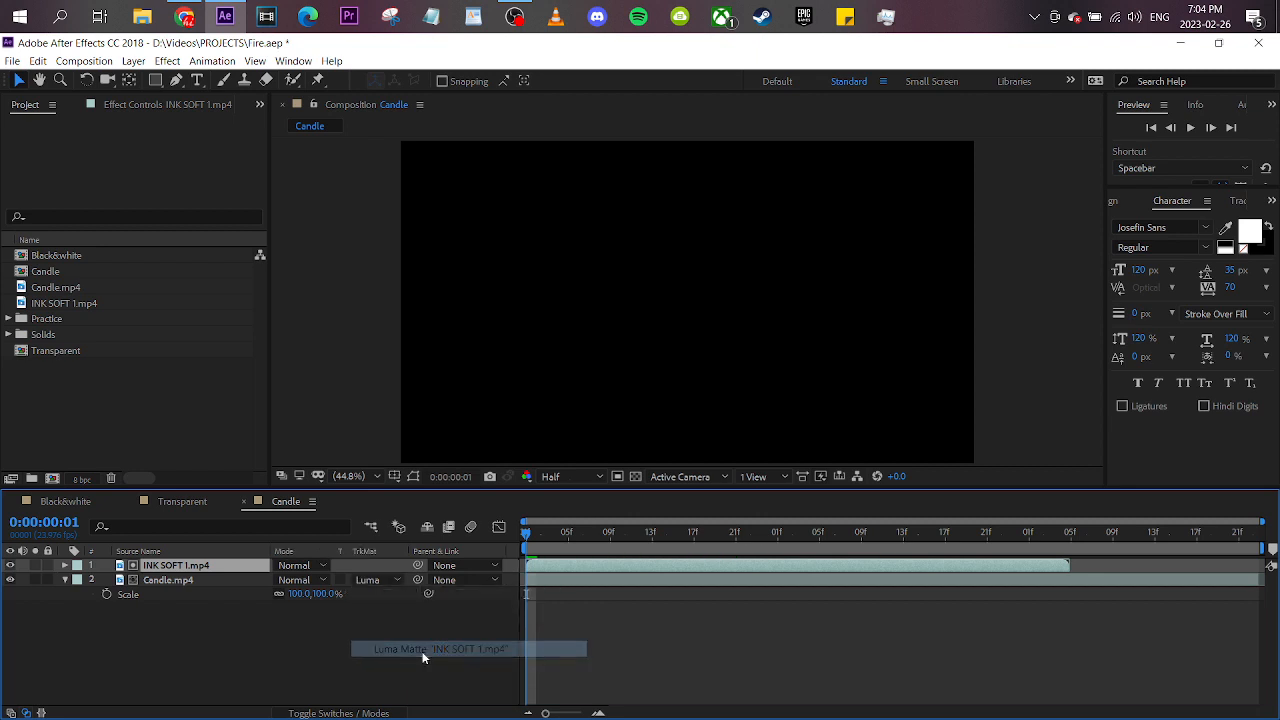
click(10, 566)
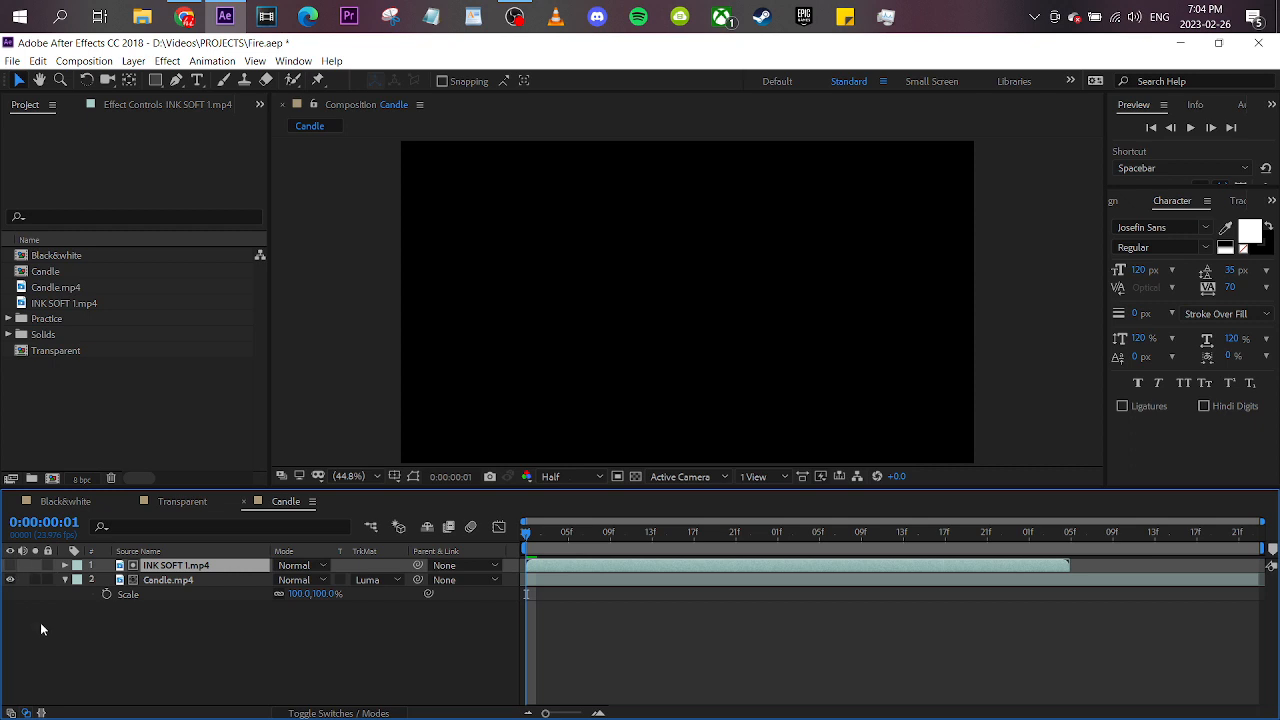
drag(540, 534, 851, 544)
mouse_move(880, 536)
mouse_down()
mouse_move(766, 534)
mouse_move(867, 534)
mouse_up()
Change the track matte of Candle.mp4 to Luma Inverted Matte "INK SOFT 1.mp4" and scrub the result.
click(367, 580)
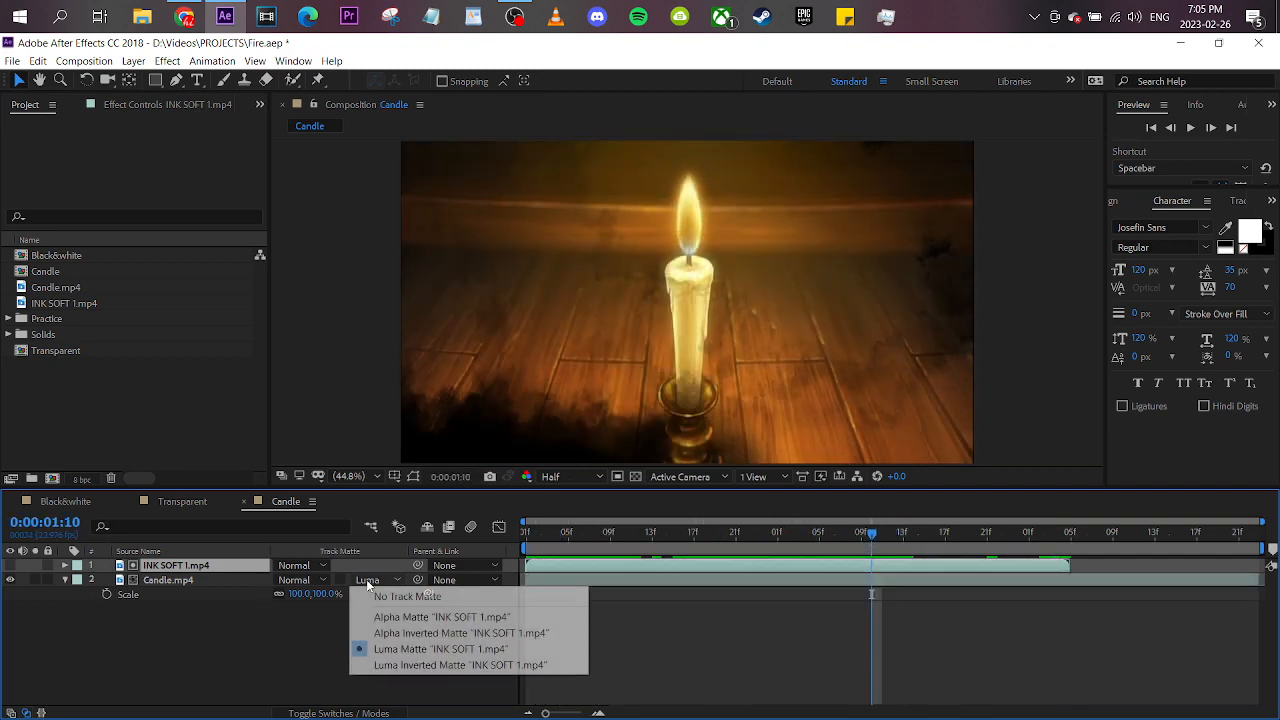
click(462, 665)
drag(534, 532, 942, 540)
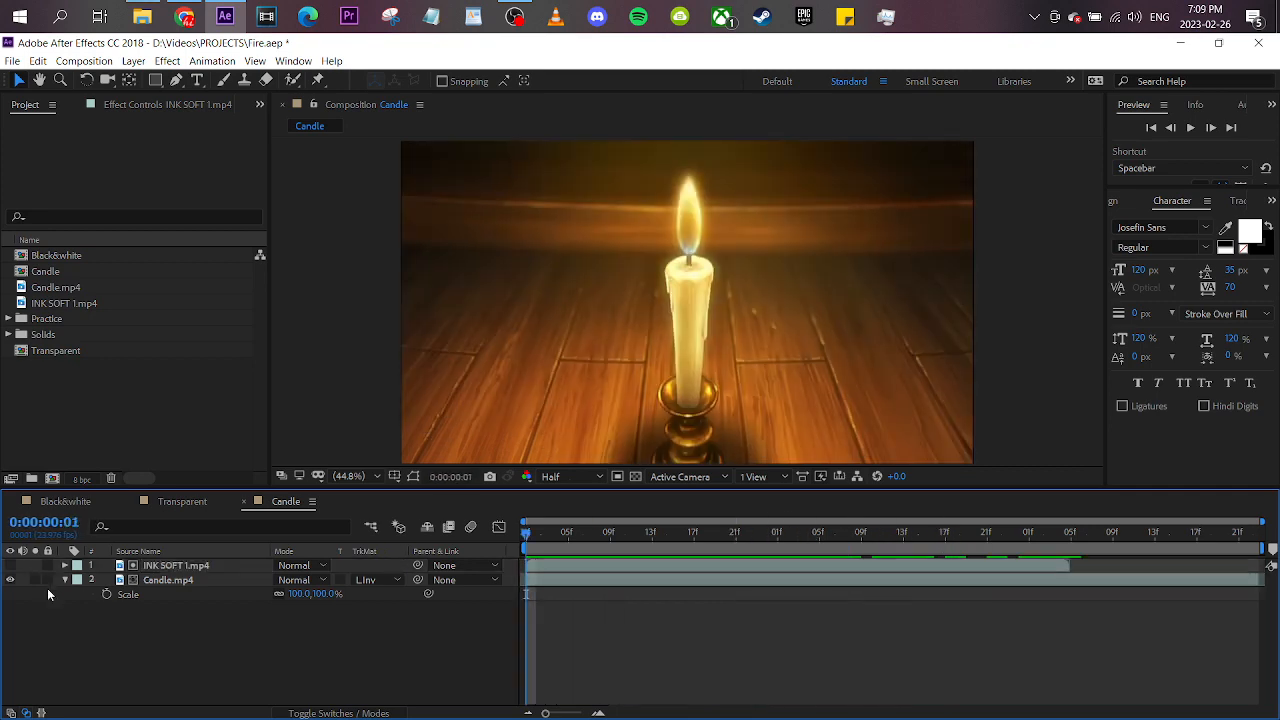
Try deleting the INK SOFT 1.mp4 layer from the Candle composition, and undo the deletion.
click(366, 580)
click(231, 615)
click(170, 567)
key(Delete)
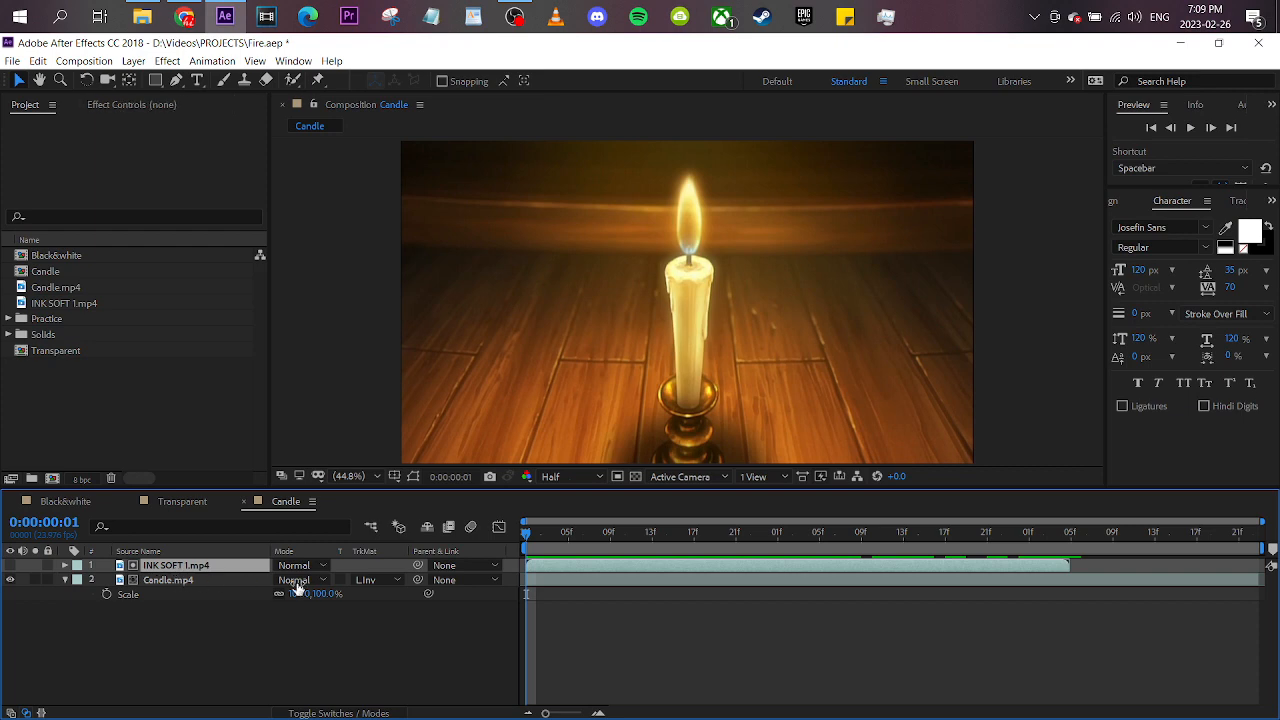
key(ctrl+z)
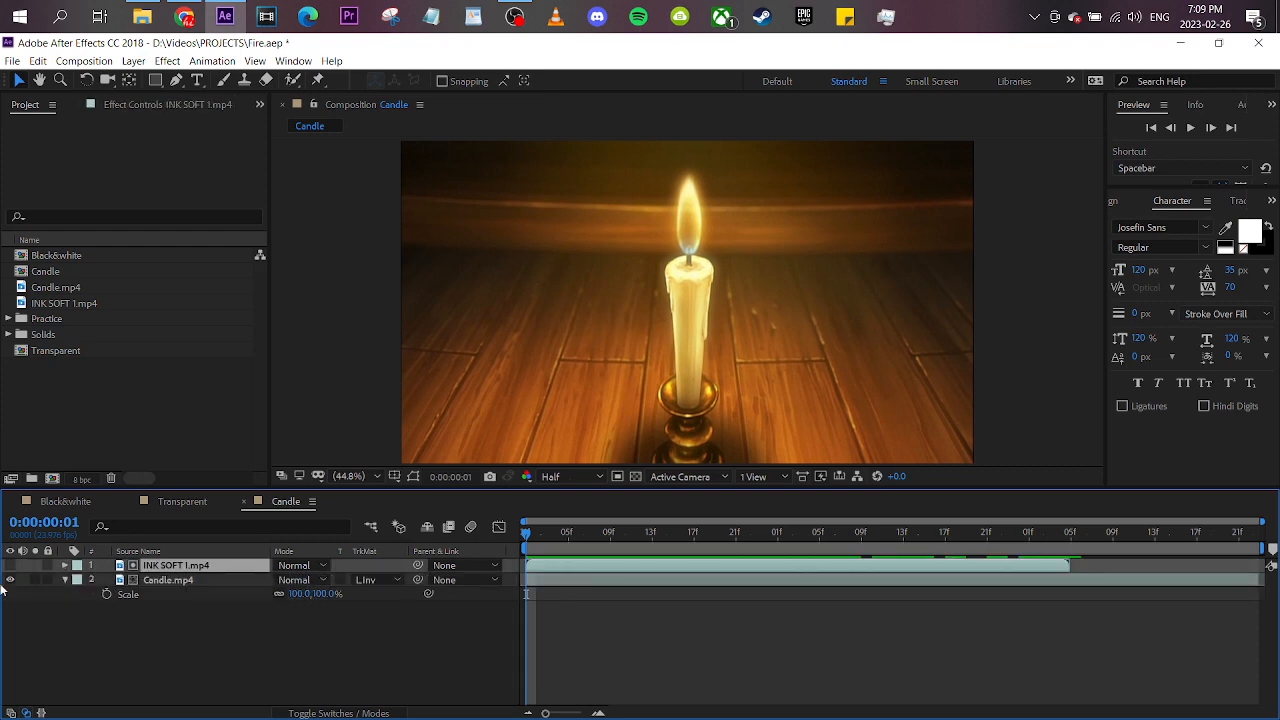
Scrub the inverted luma result in Candle and play back the source ink clip in Black&white for comparison.
mouse_move(601, 537)
mouse_down()
mouse_move(1030, 541)
mouse_move(804, 556)
mouse_move(839, 544)
mouse_up()
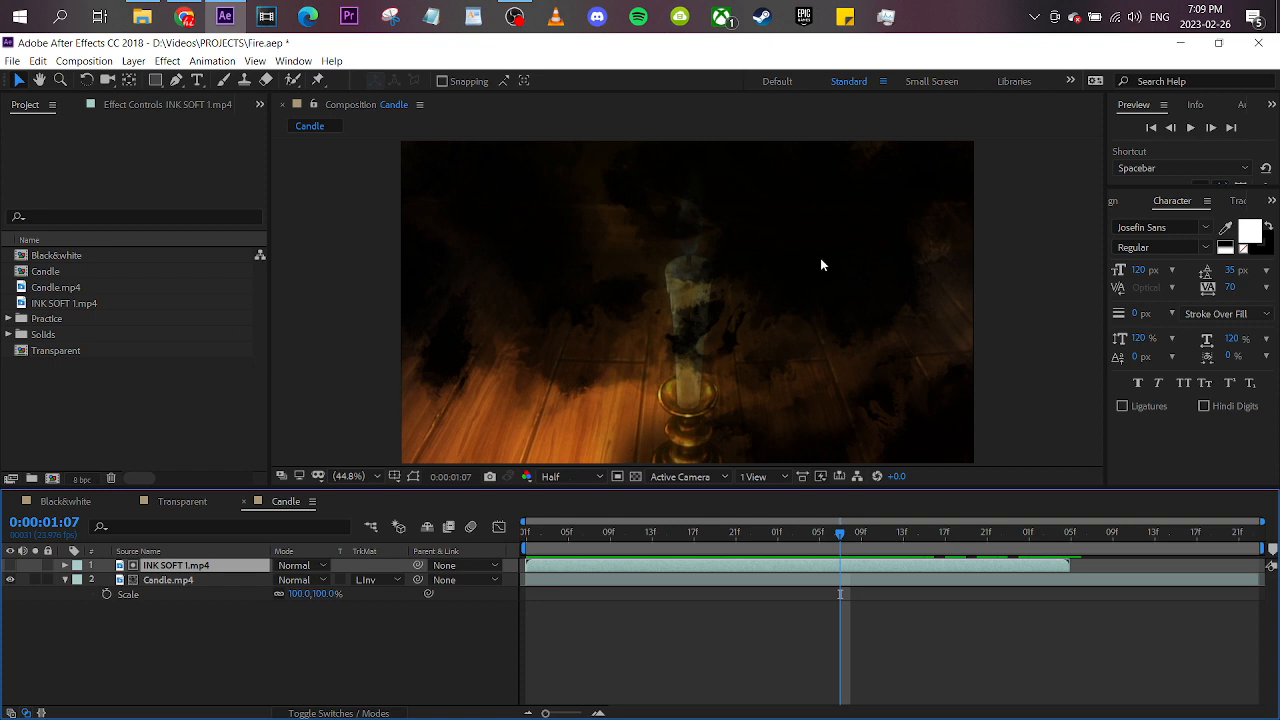
click(65, 501)
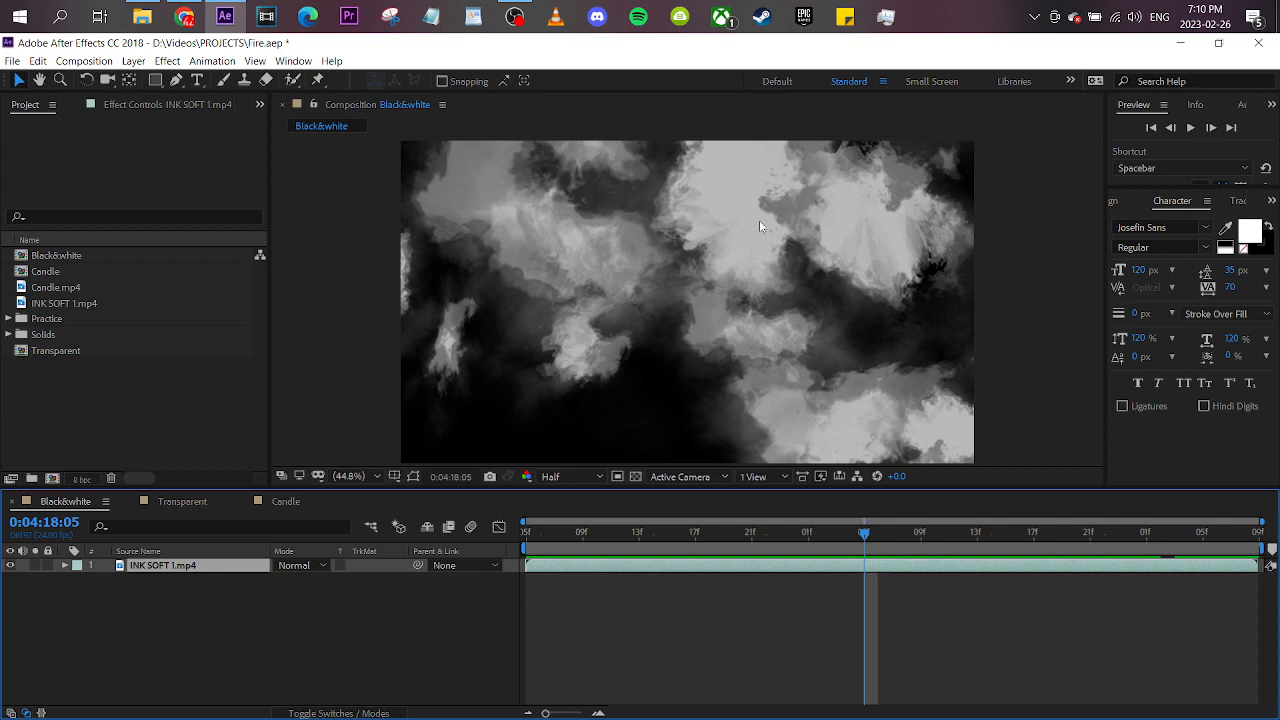
drag(903, 536, 765, 533)
key(space)
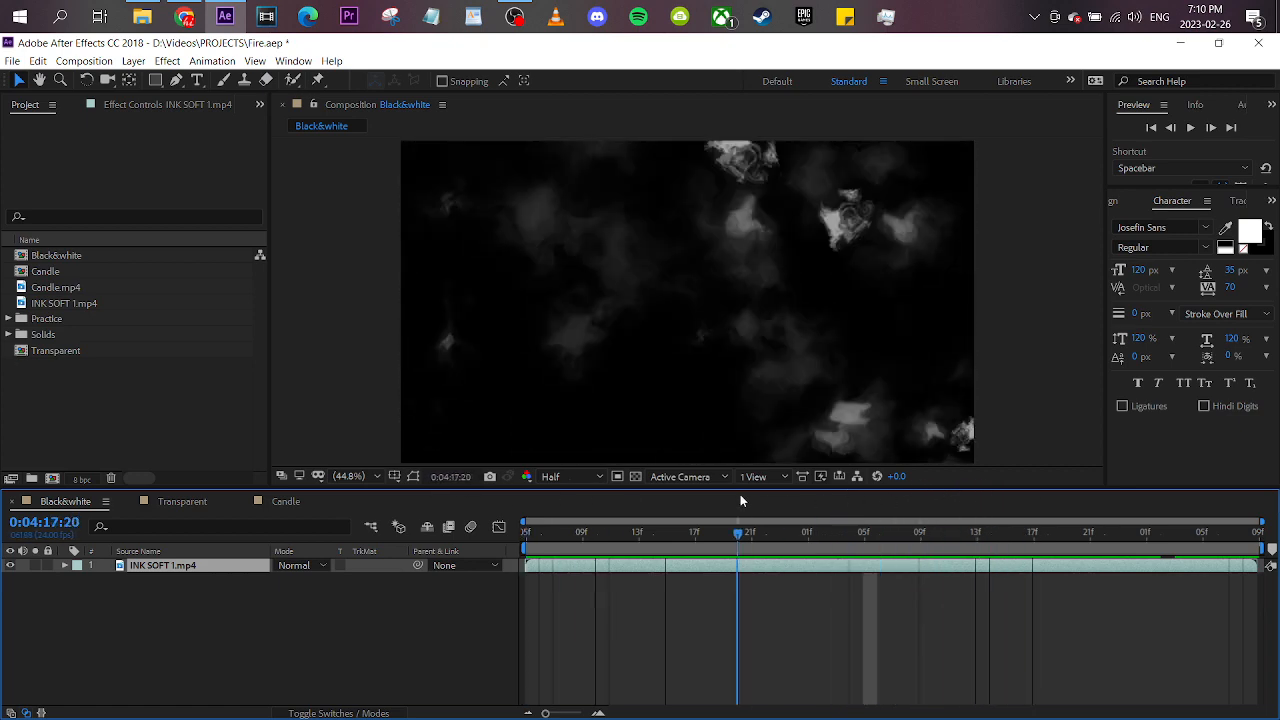
Delete the INK SOFT 1.mp4 layer from the Candle composition and return the playhead to the start.
click(150, 501)
click(285, 501)
click(607, 592)
click(618, 568)
key(Delete)
drag(525, 551, 468, 544)
click(63, 566)
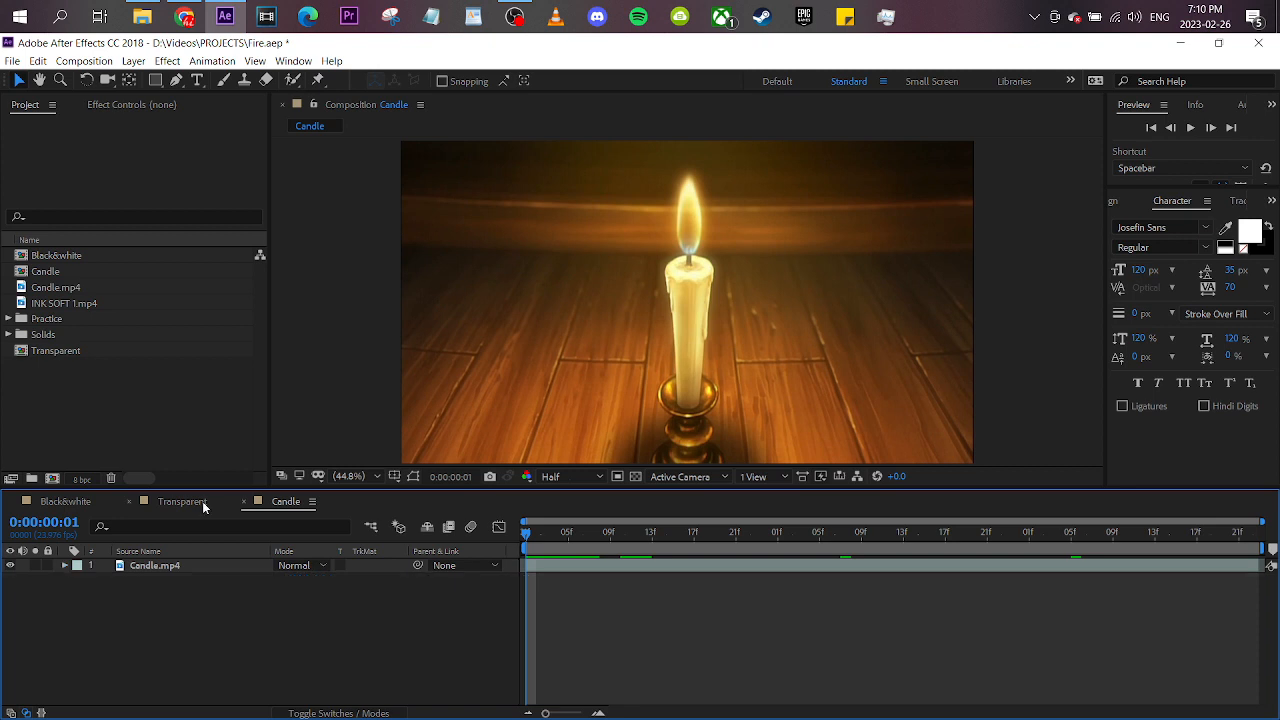
Copy Shape Layer 1 from the Transparent composition and paste it above Candle.mp4 in the Candle composition.
click(148, 432)
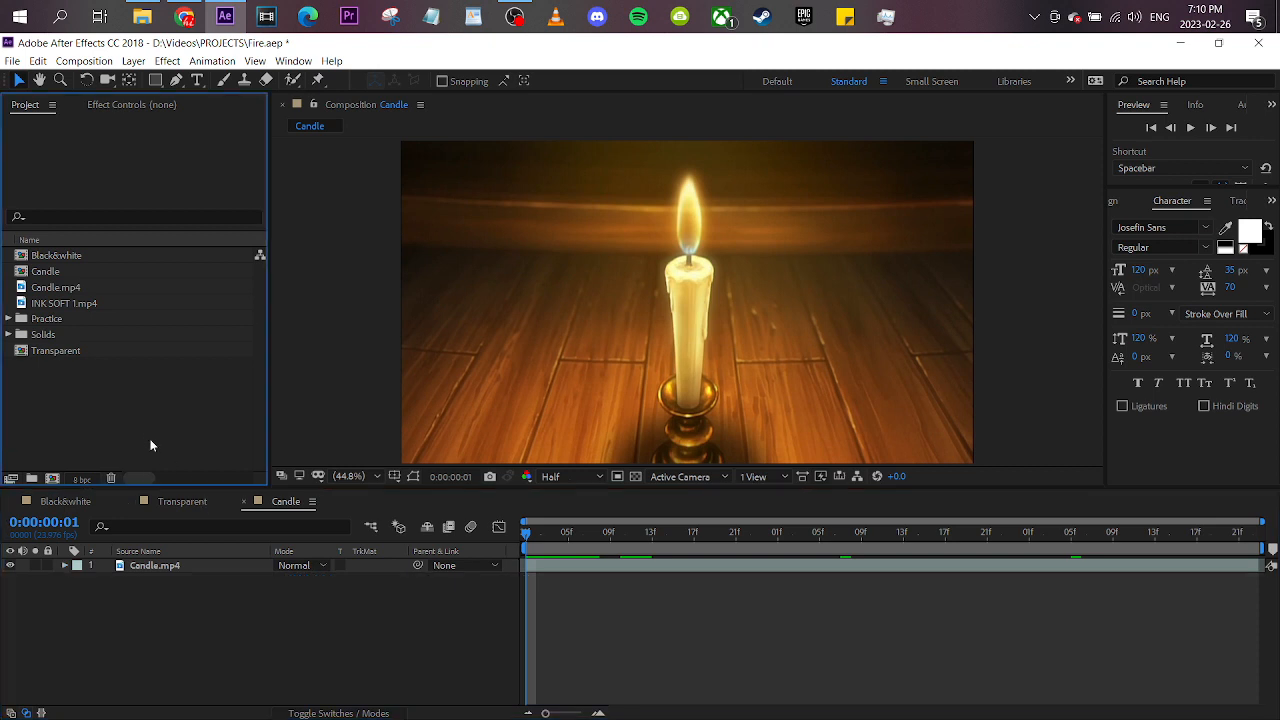
click(184, 510)
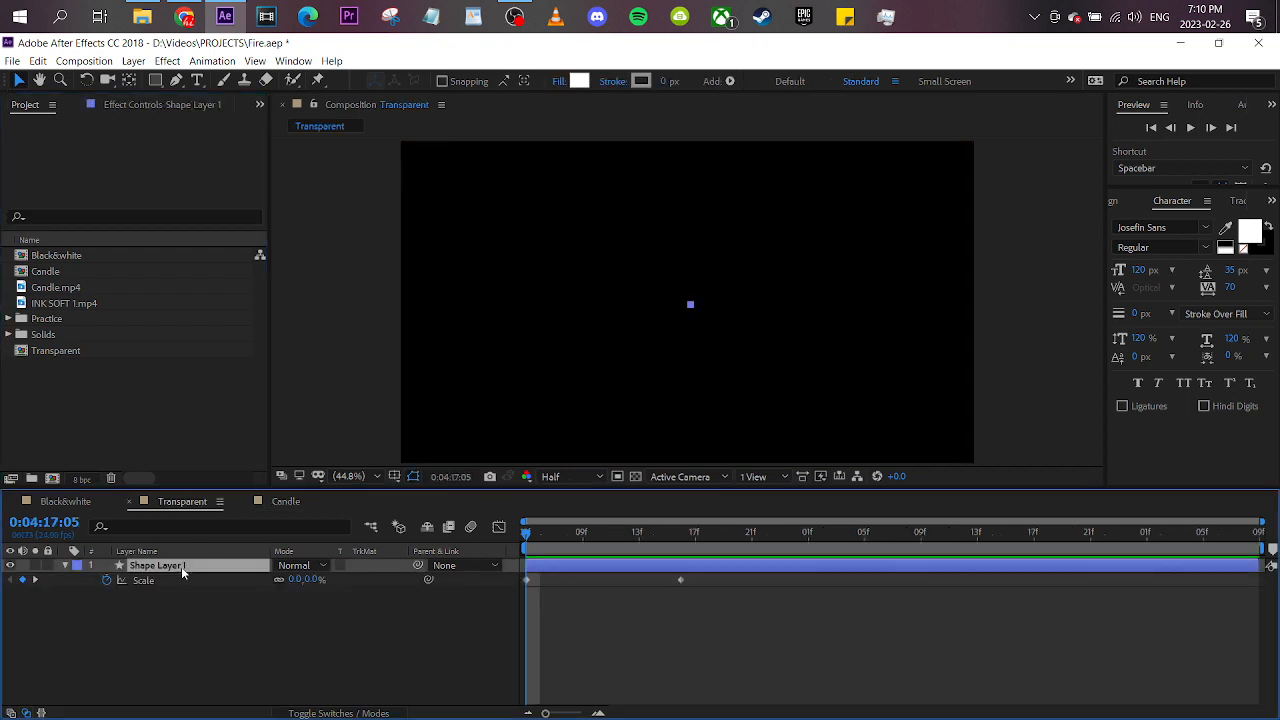
click(281, 502)
key(ctrl+v)
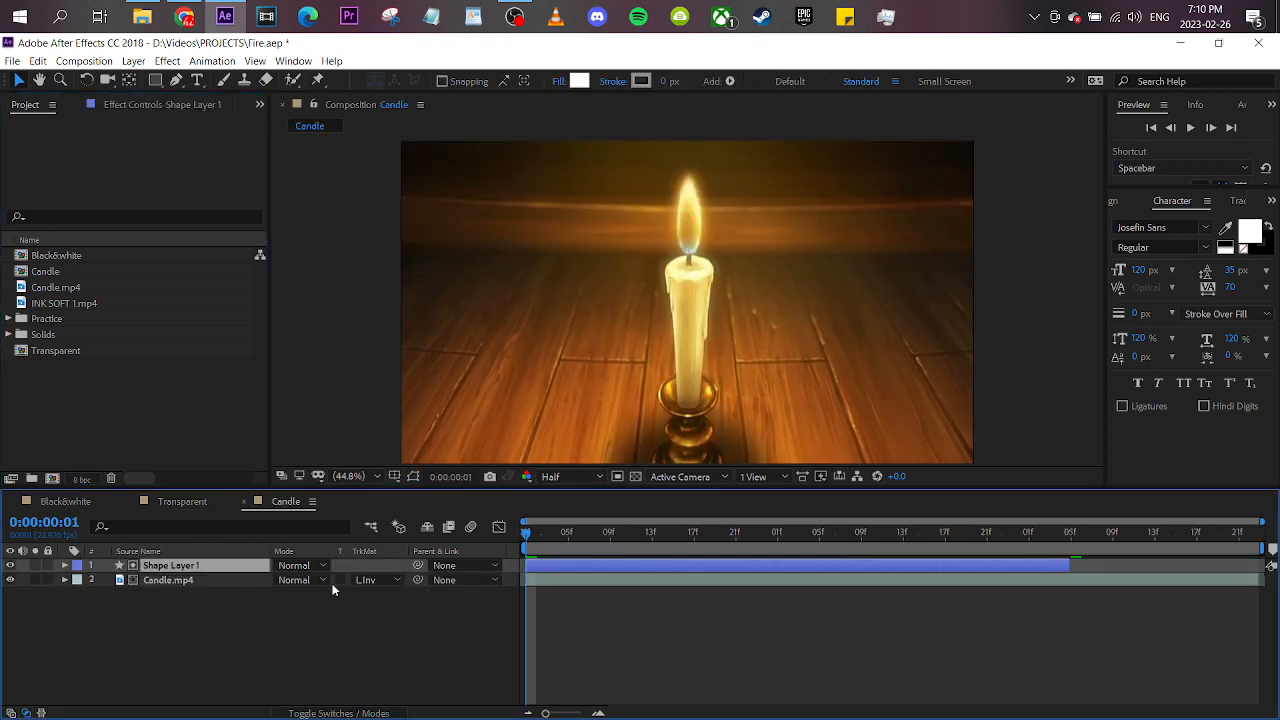
Set the track matte of Candle.mp4 to Alpha Matte "Shape Layer 1" and scrub to 0:00:00:05.
mouse_move(526, 532)
mouse_down()
mouse_move(628, 532)
mouse_move(526, 532)
mouse_up()
click(365, 580)
click(390, 611)
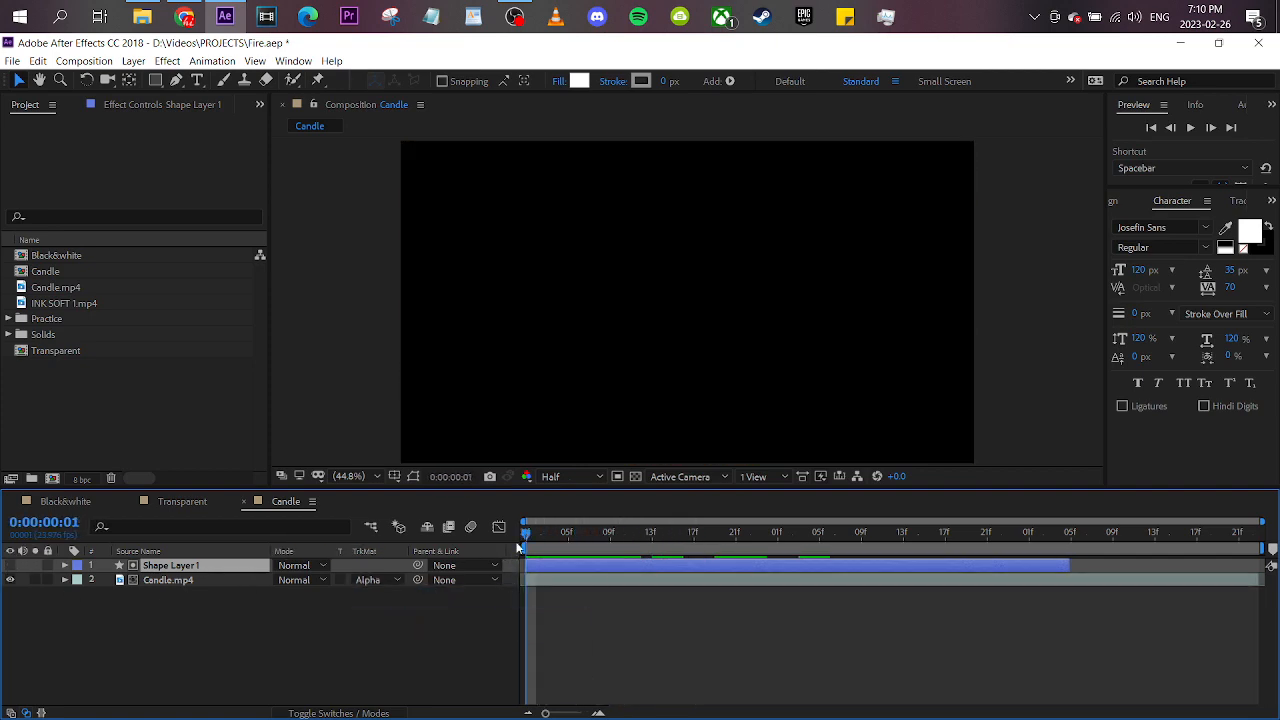
drag(617, 532, 570, 567)
click(566, 562)
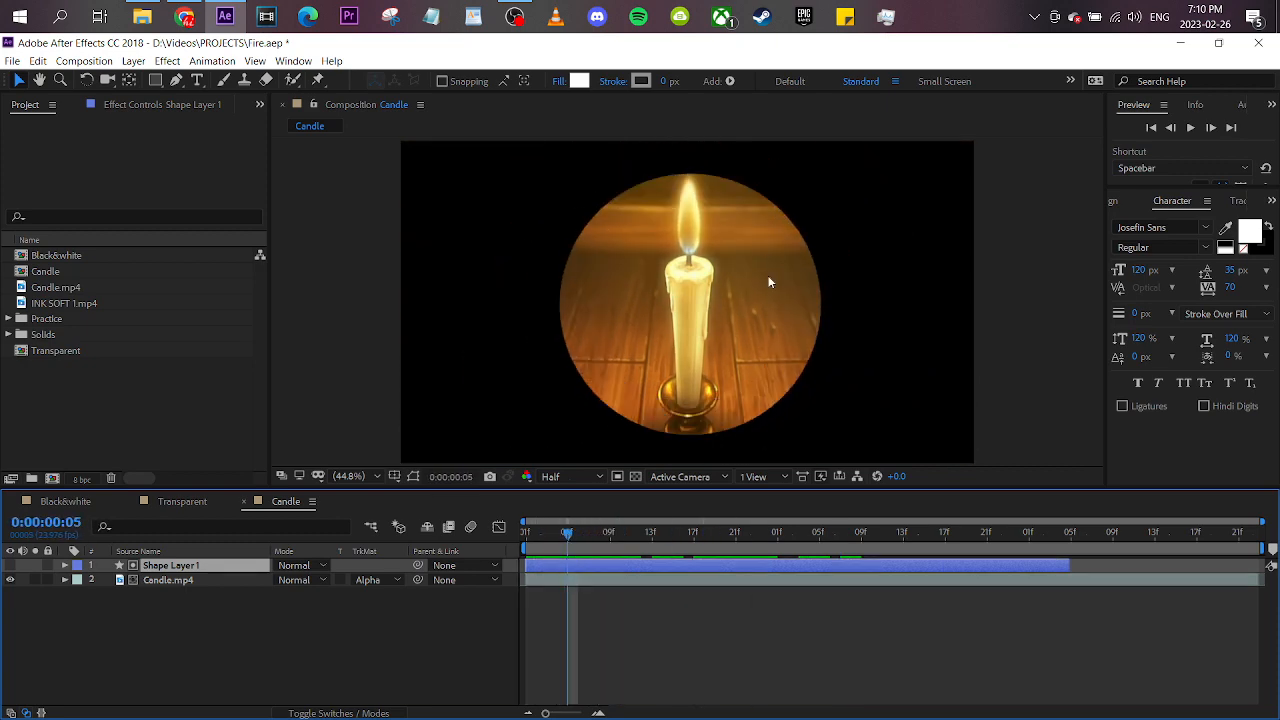
Play back the three-shape animation in Transparent 2, return to its start, and collapse the layers' Position properties.
click(114, 428)
click(58, 352)
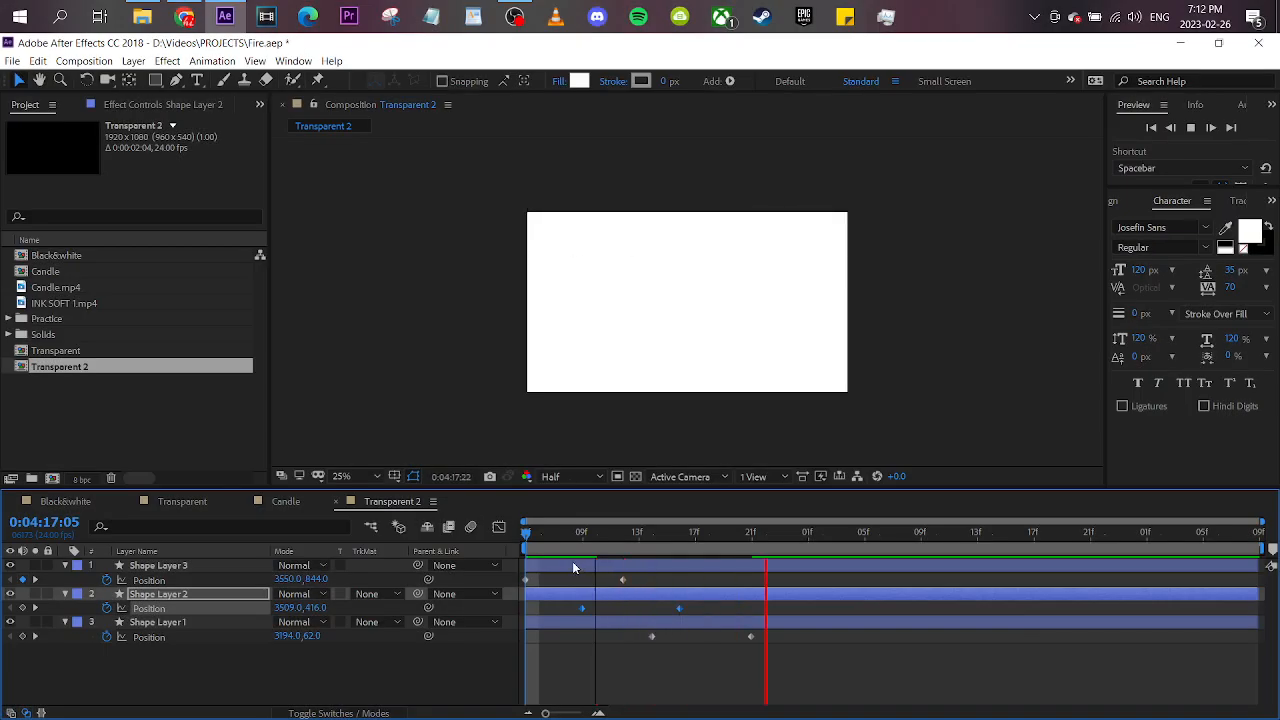
key(space)
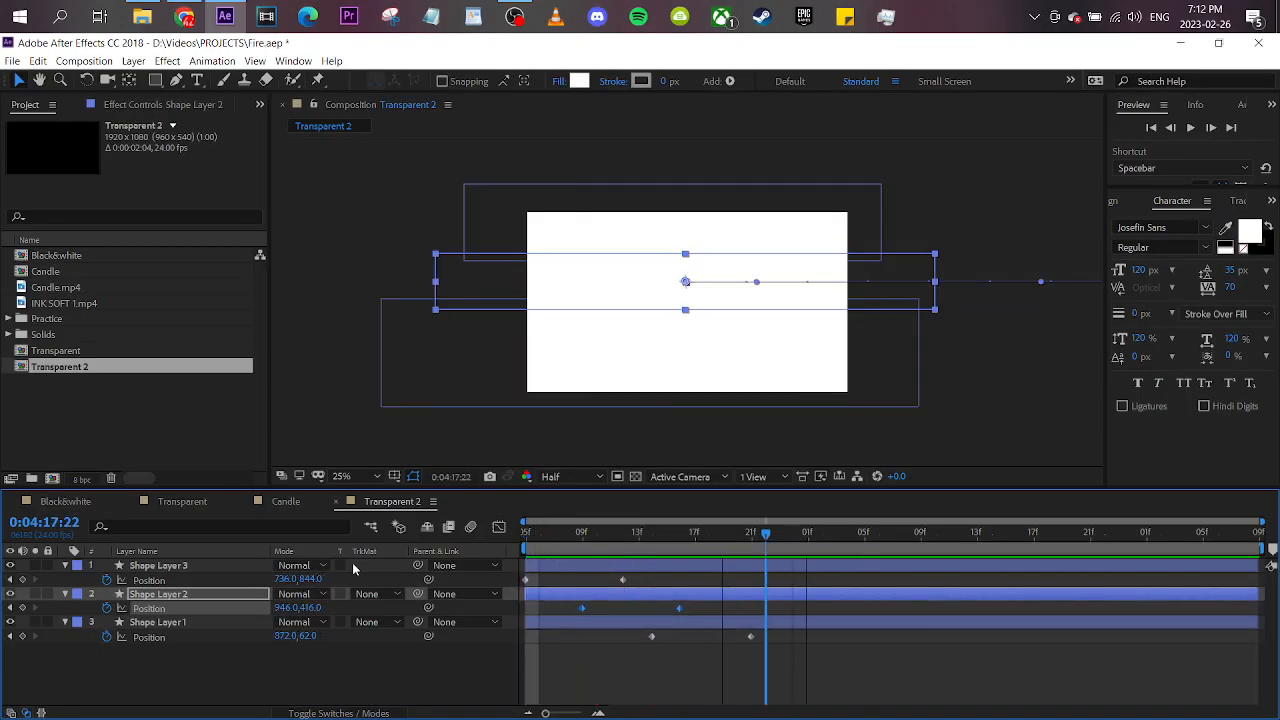
key(space)
drag(534, 526, 398, 567)
key(ctrl+shift+a)
key(u)
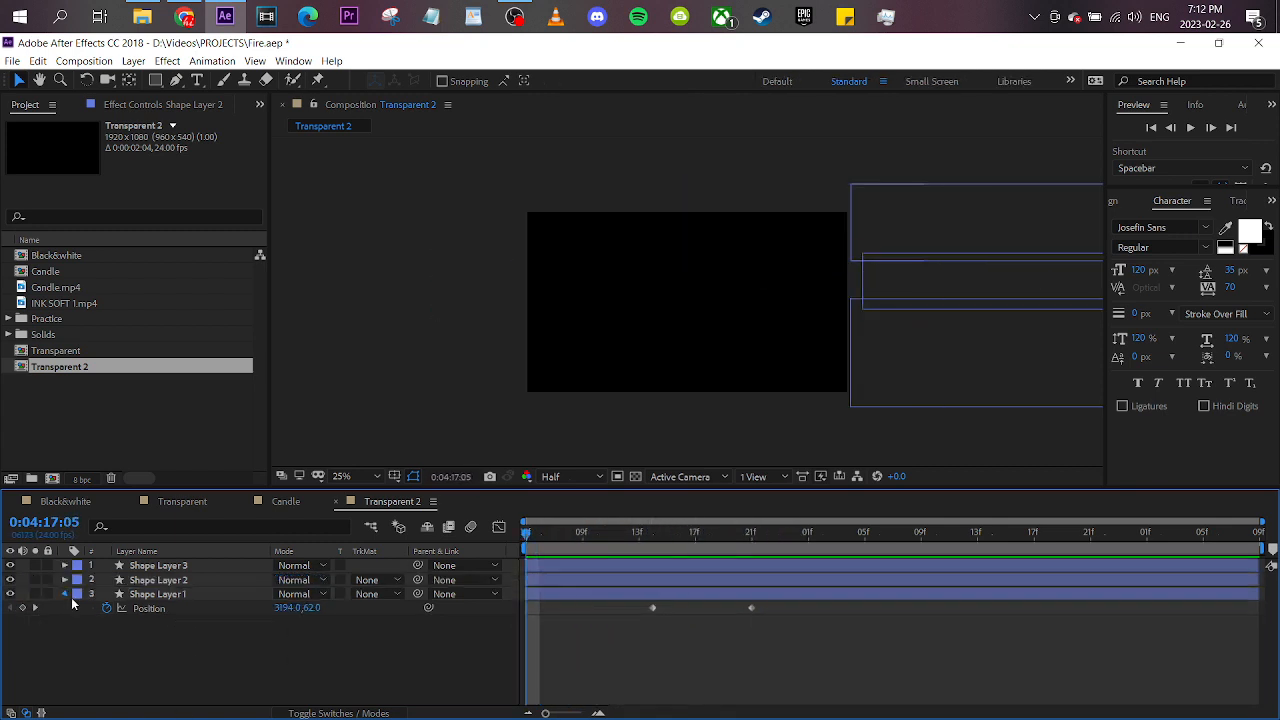
Check the Candle composition's layers and play back the shape transition in Transparent 2.
click(288, 501)
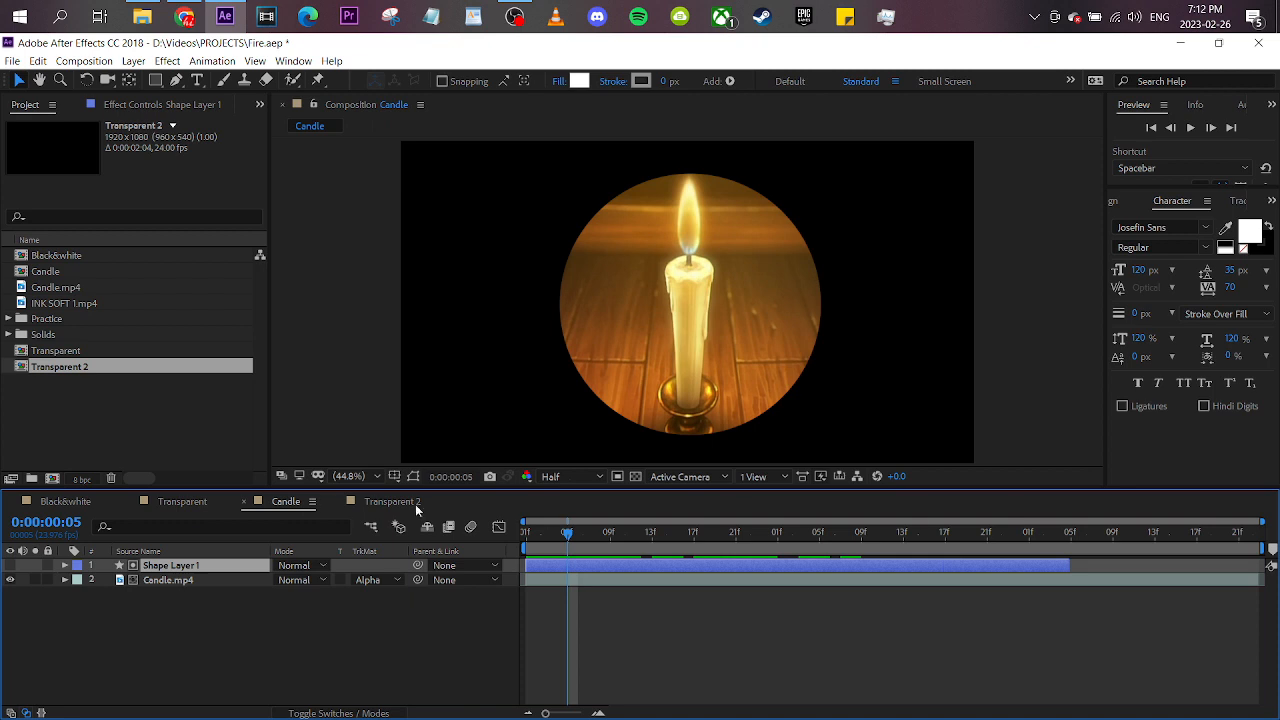
click(540, 598)
click(850, 567)
click(404, 502)
key(space)
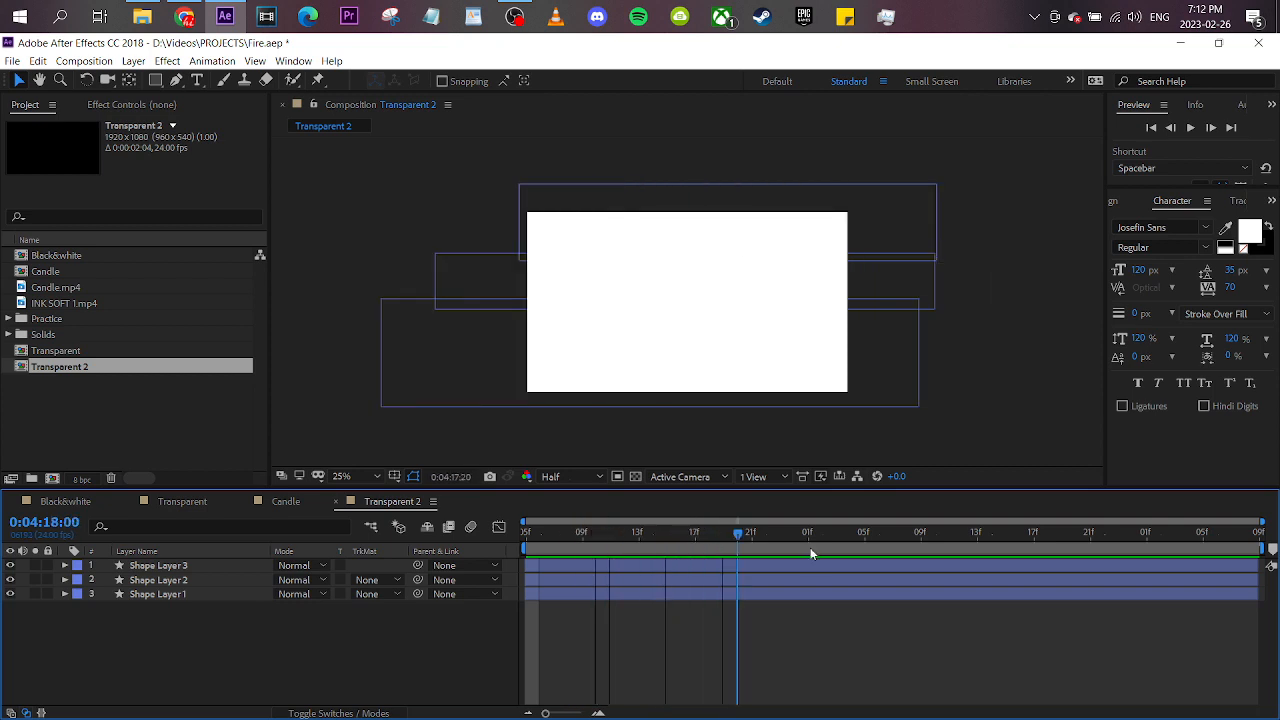
key(space)
Rename the Transparent 2 composition to transtion01.
right_click(36, 366)
click(100, 600)
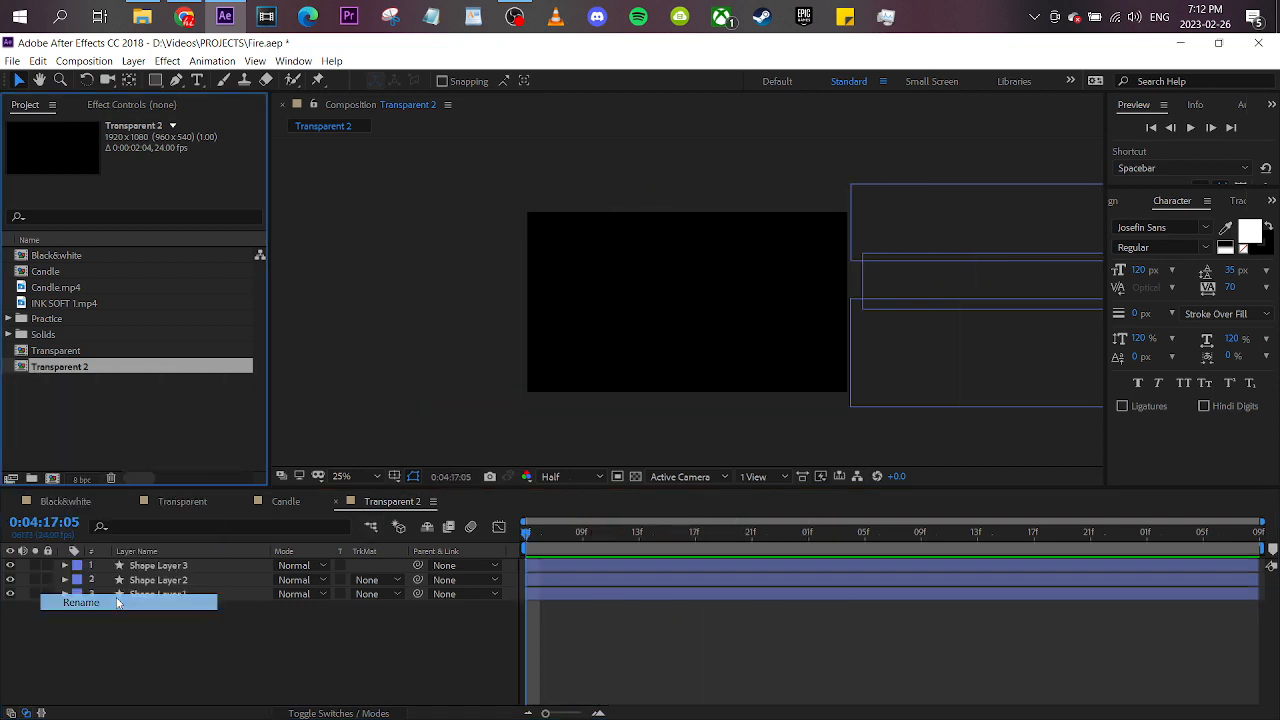
text(transition01)
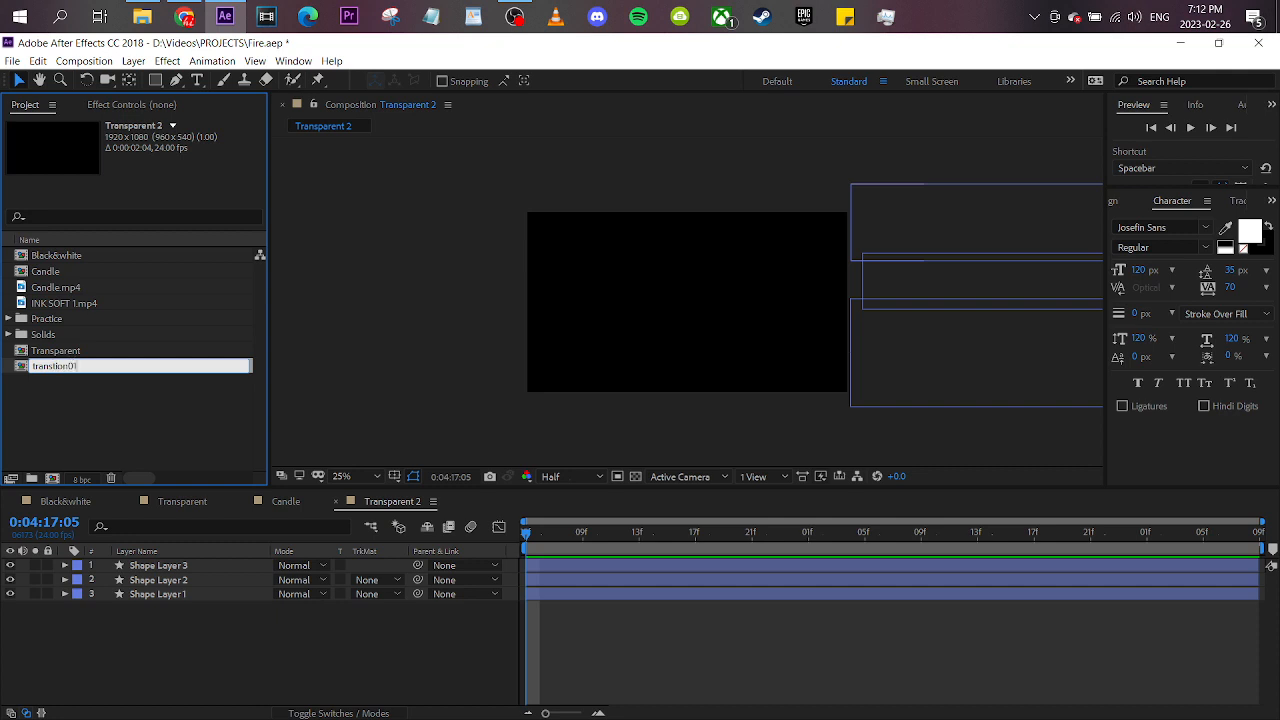
key(Return)
click(293, 522)
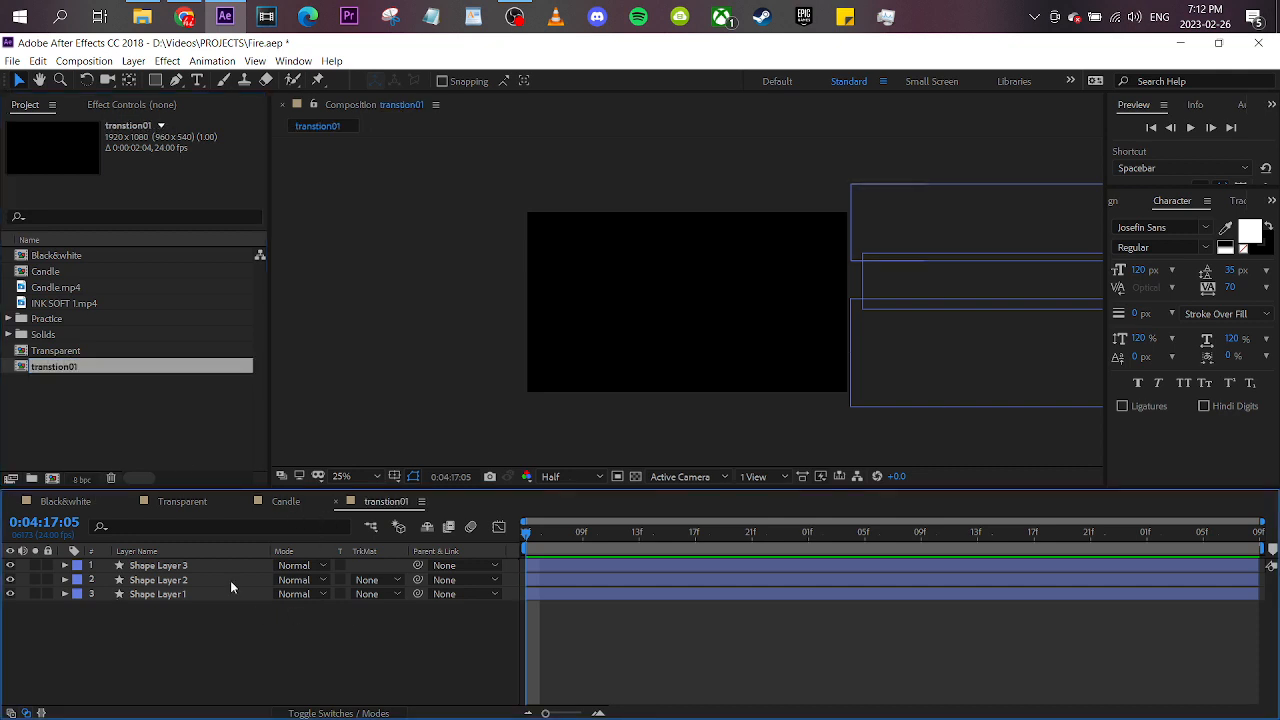
Replace Shape Layer 1 in the Candle composition with the transtion01 composition, hide it, and preview the matte up to 0:00:00:18.
click(285, 501)
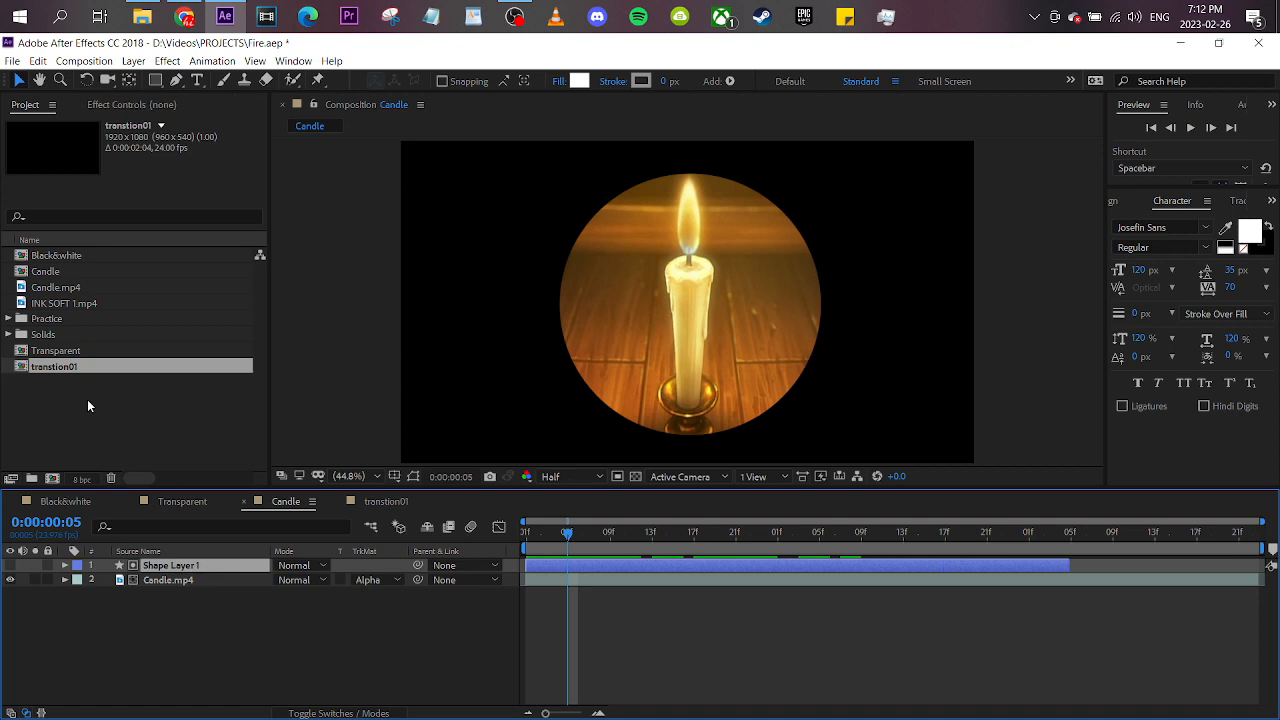
drag(52, 366, 166, 567)
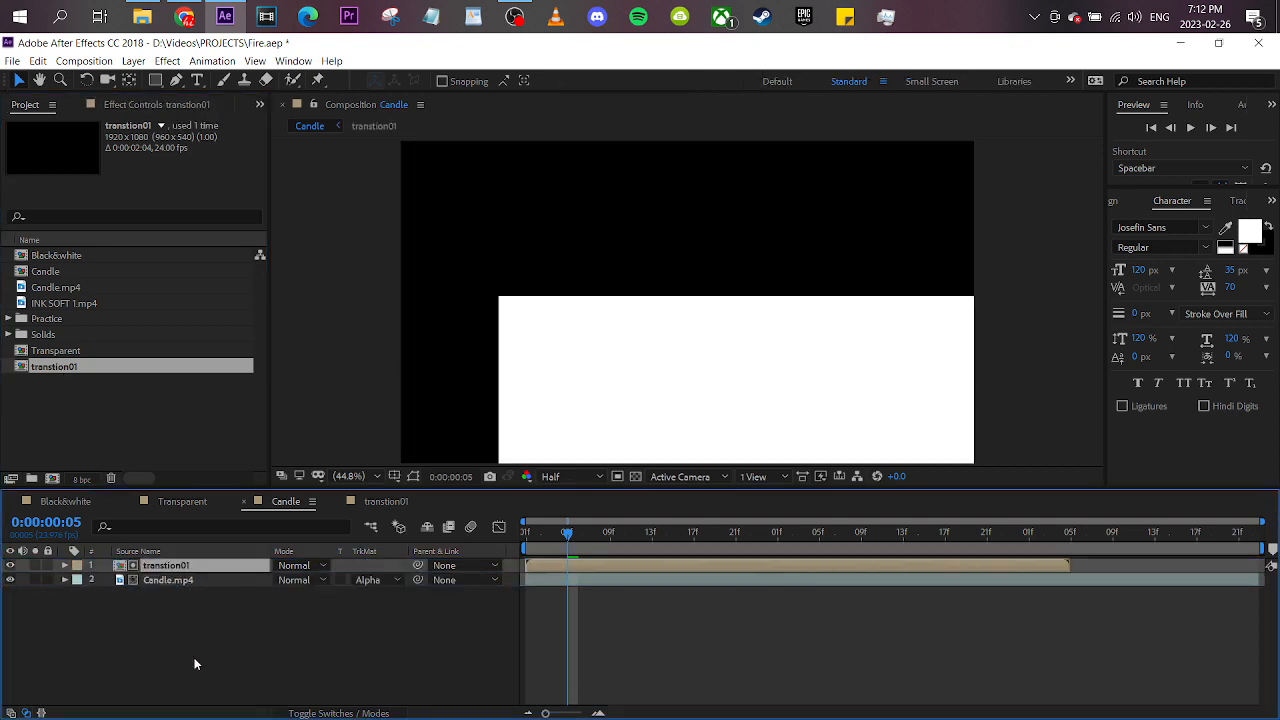
click(12, 567)
mouse_move(527, 534)
mouse_down()
mouse_move(757, 538)
mouse_move(526, 534)
mouse_up()
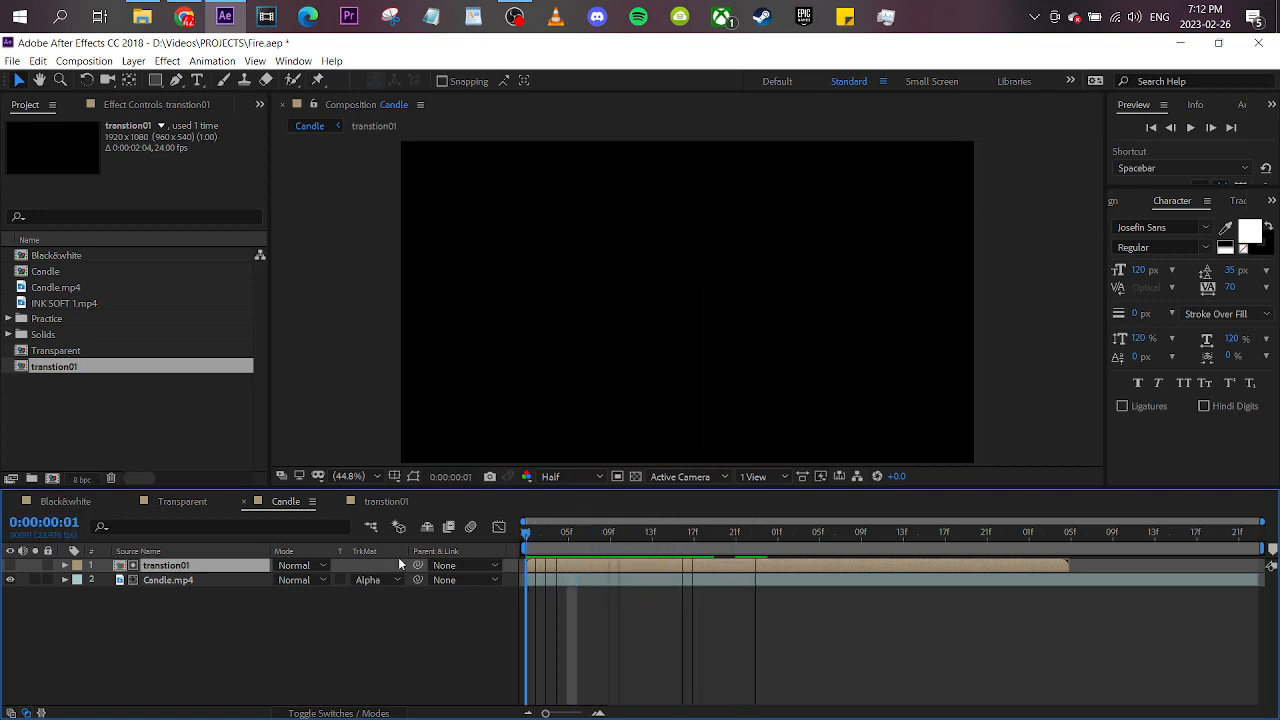
click(706, 538)
Try adding a second transtion01 layer at about 0:00:01:09 in Candle, delete it, and replay the composition.
click(132, 454)
click(73, 367)
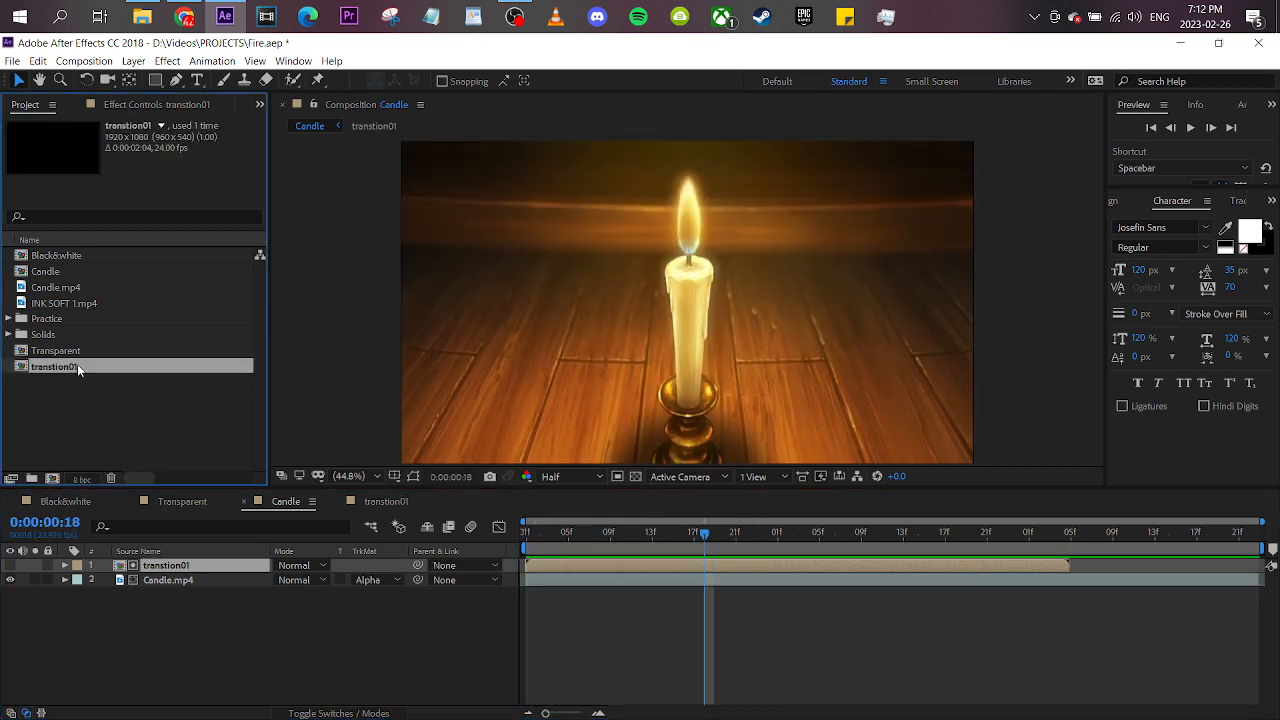
drag(78, 366, 866, 566)
key(space)
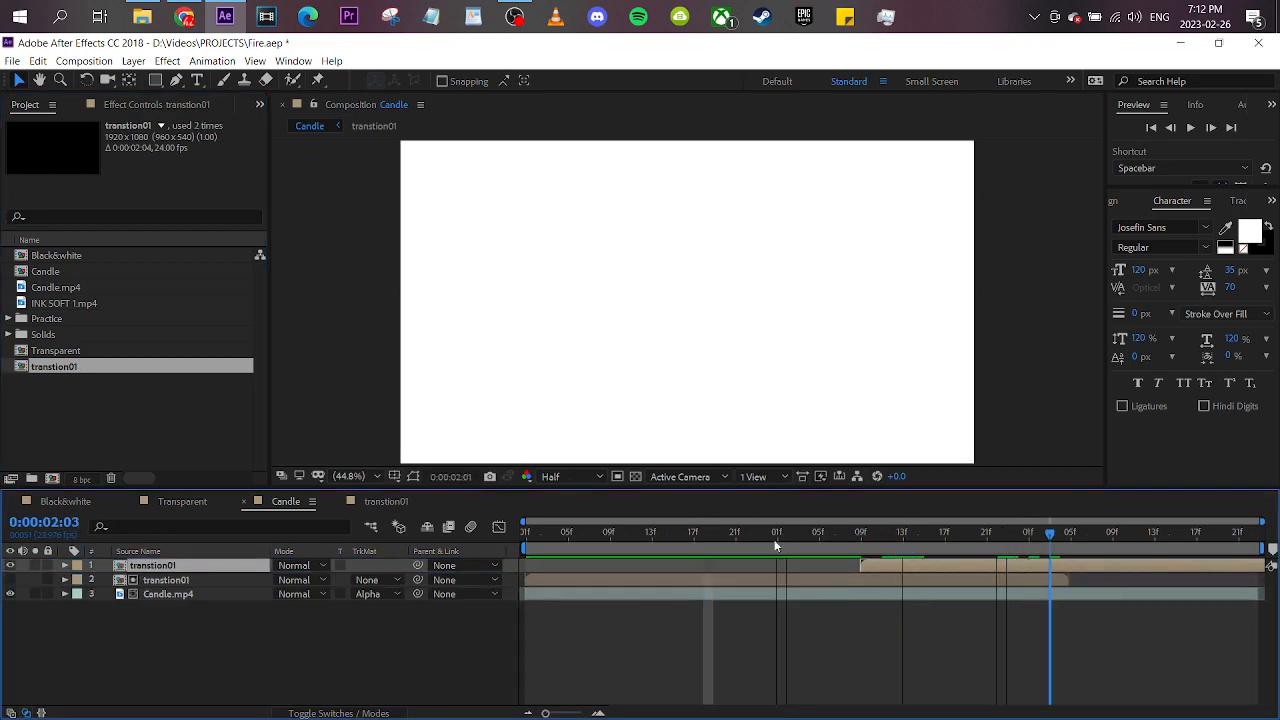
key(Delete)
key(space)
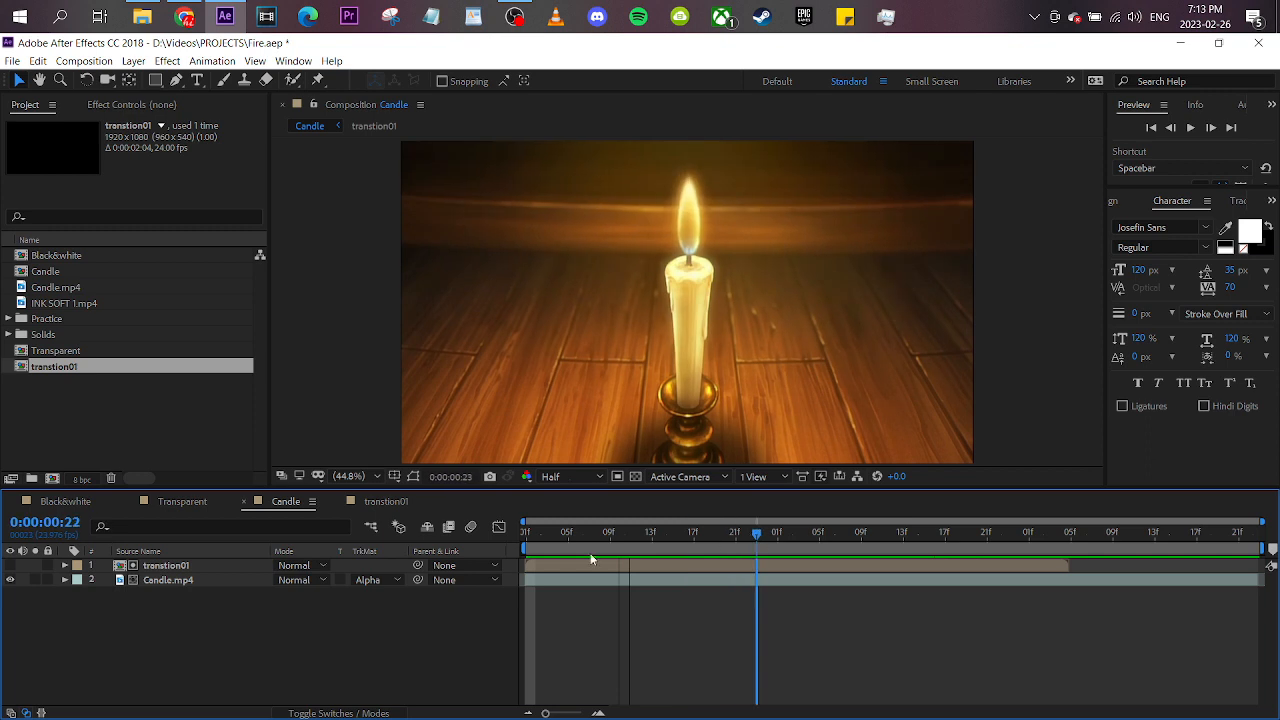
key(space)
Duplicate the transtion01 composition in the project and open the copy.
click(374, 502)
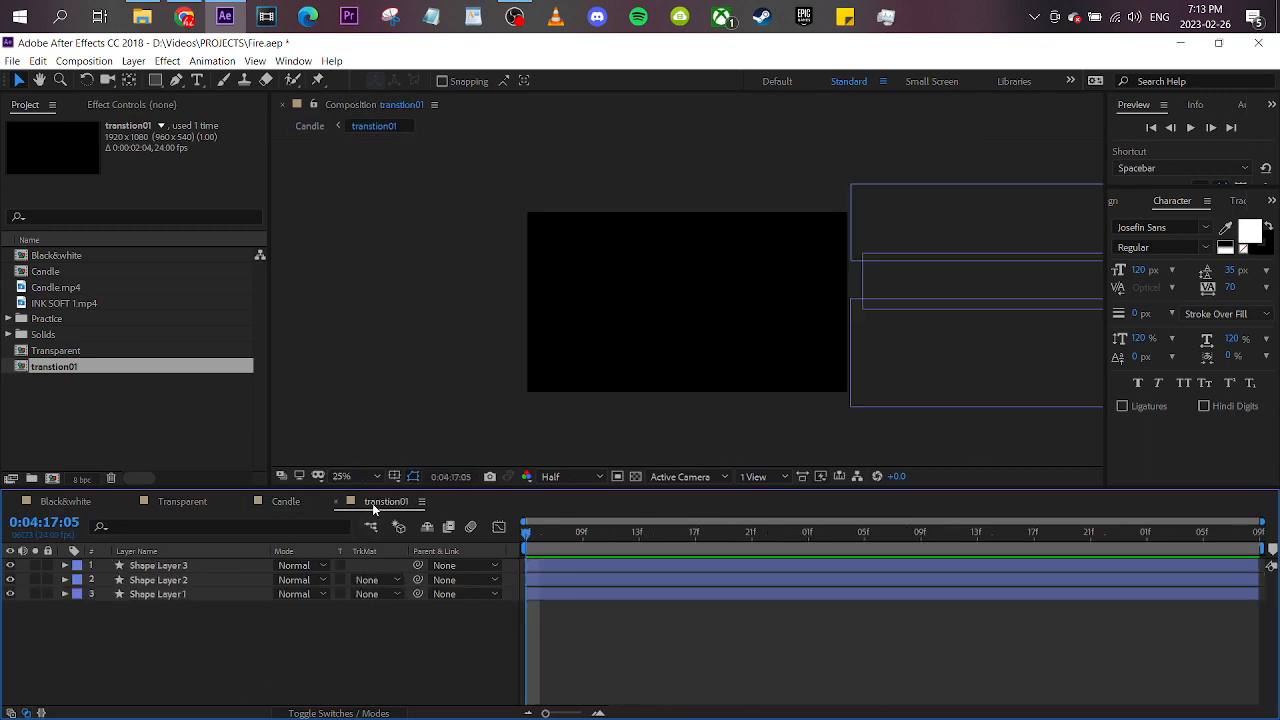
click(45, 390)
click(46, 364)
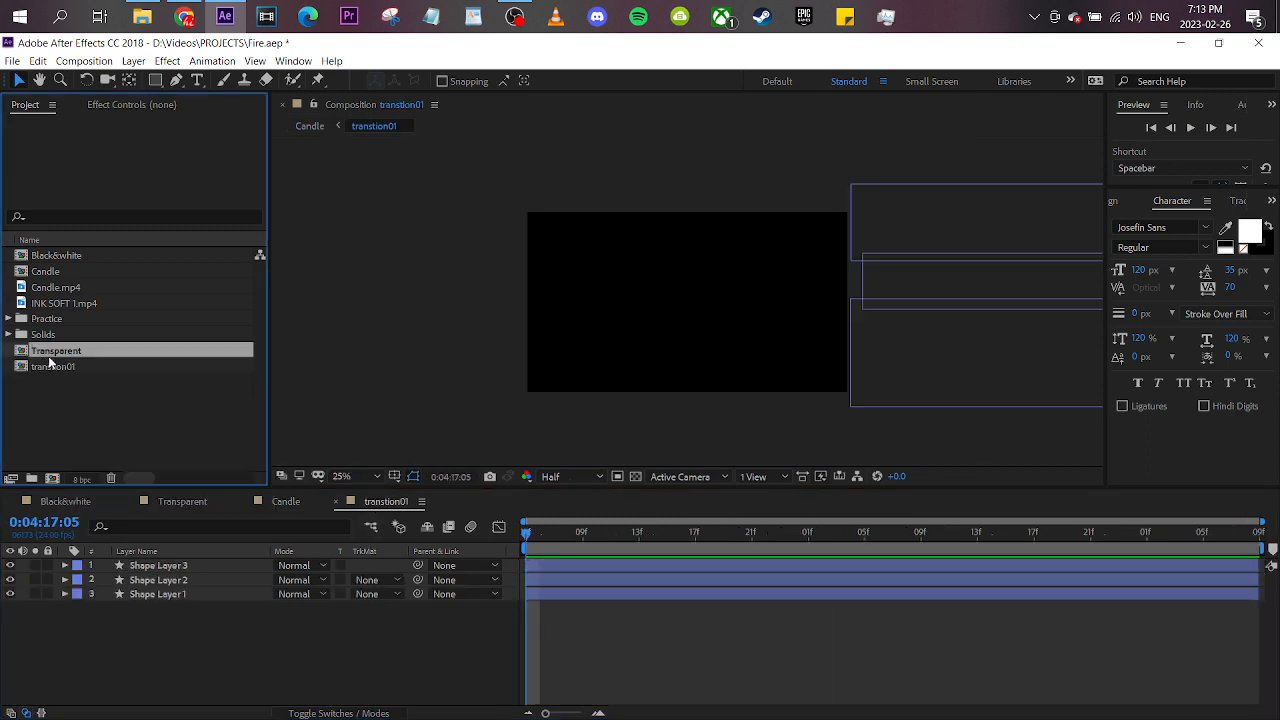
key(ctrl+d)
double_click(86, 381)
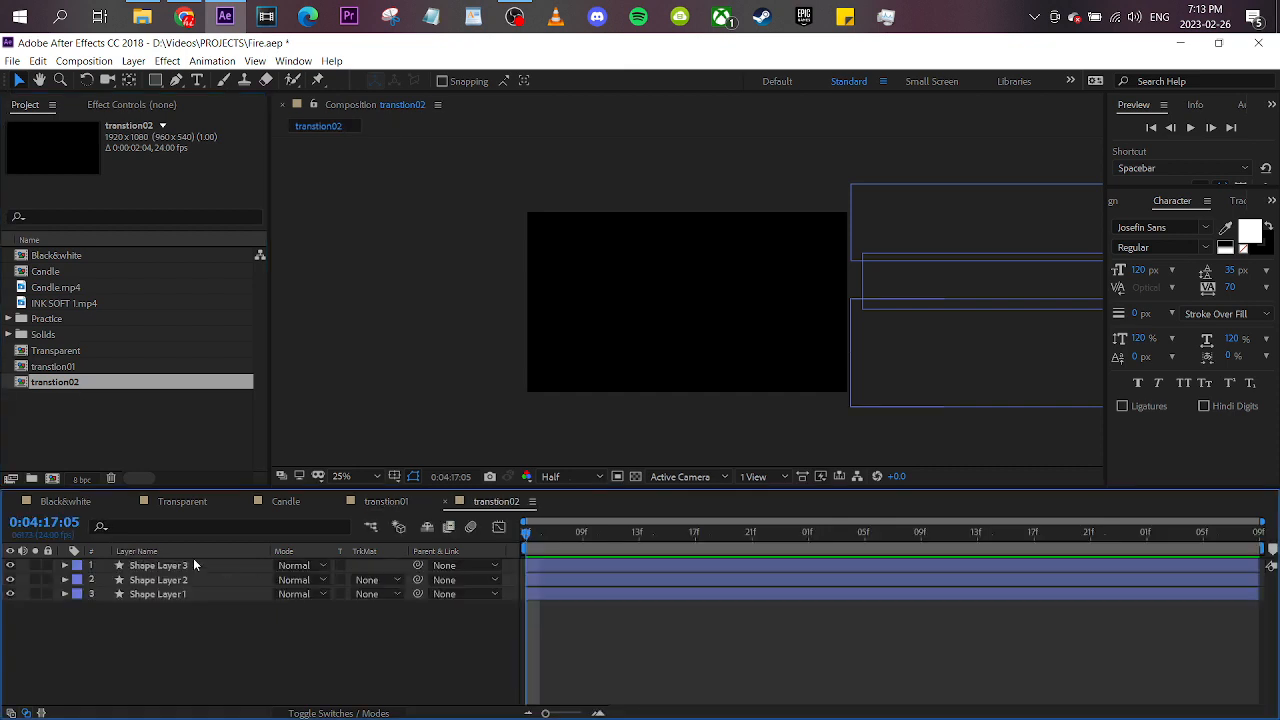
Delete all three shape layers from the transtion02 composition.
click(193, 564)
shift+click(197, 594)
key(Delete)
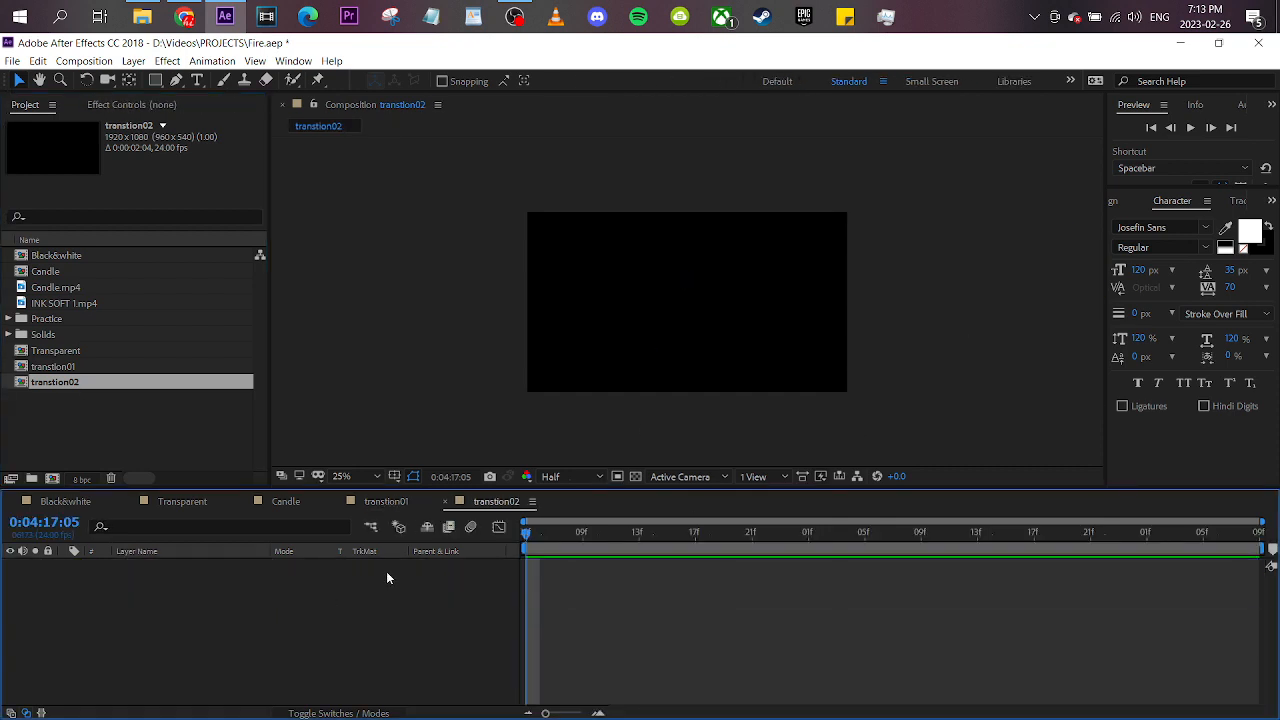
Start a new text layer near the middle of the empty transtion02 composition.
click(1271, 201)
click(1230, 221)
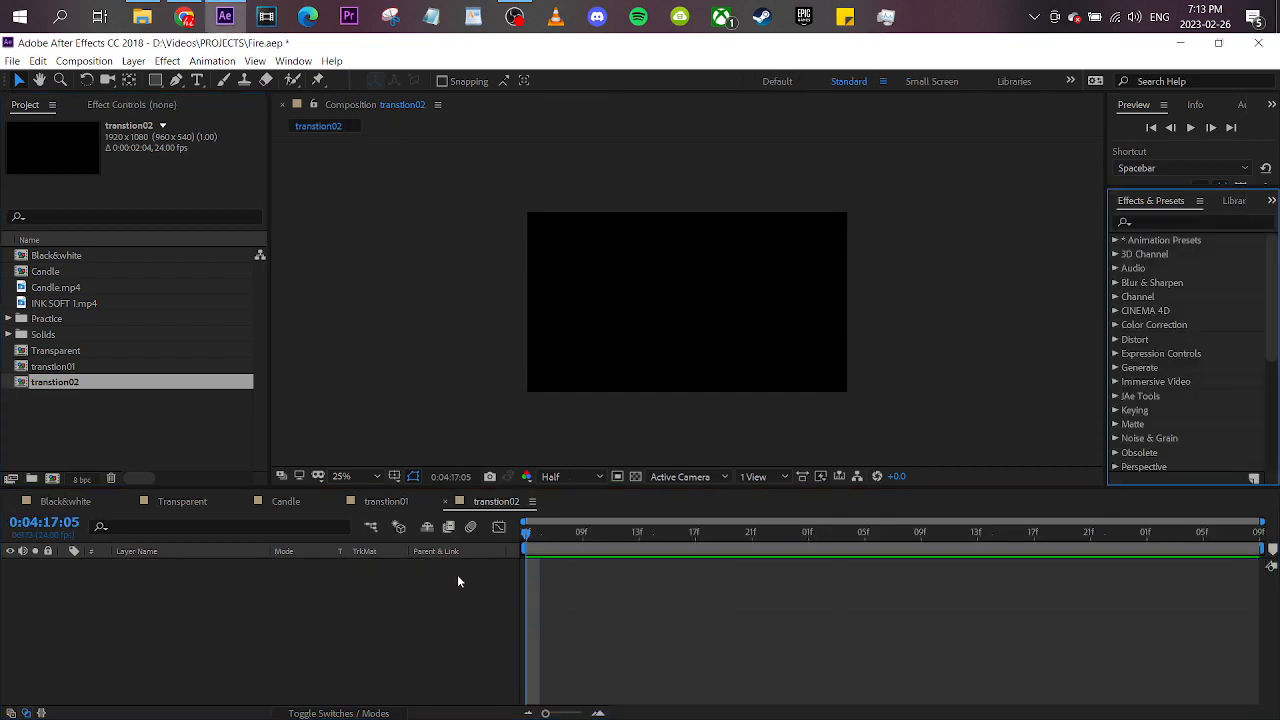
key(ctrl+t)
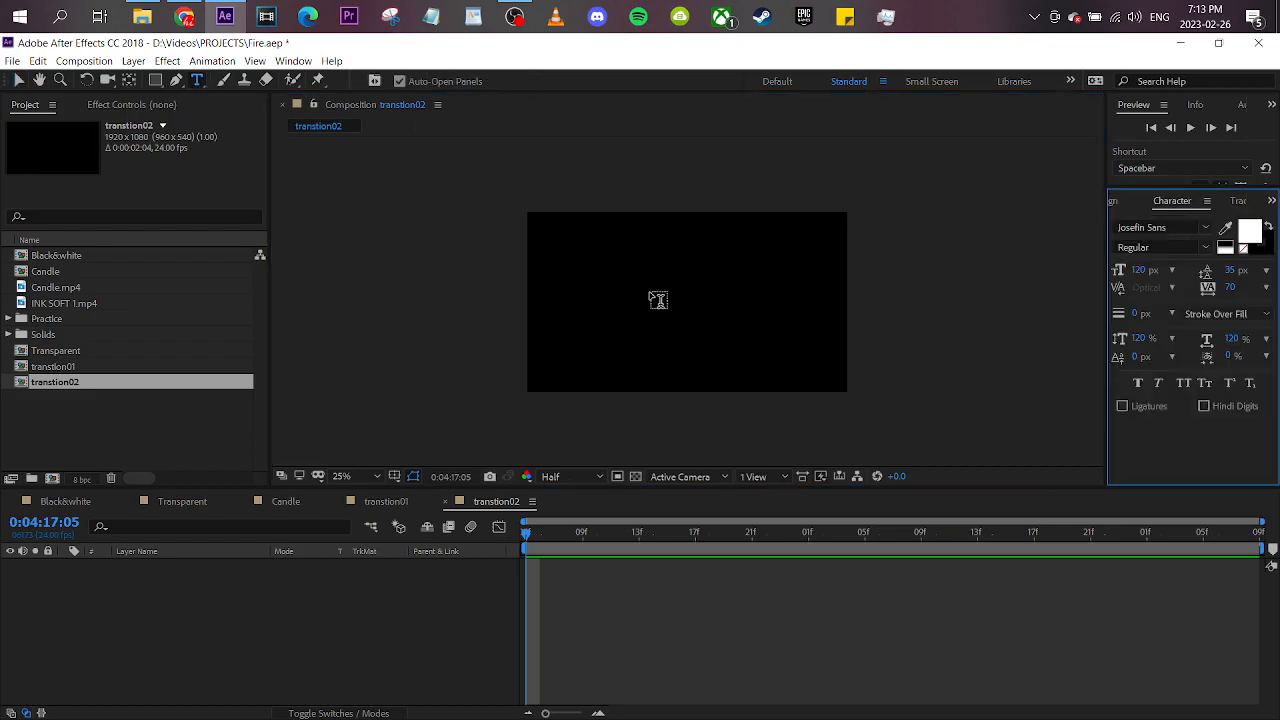
click(651, 290)
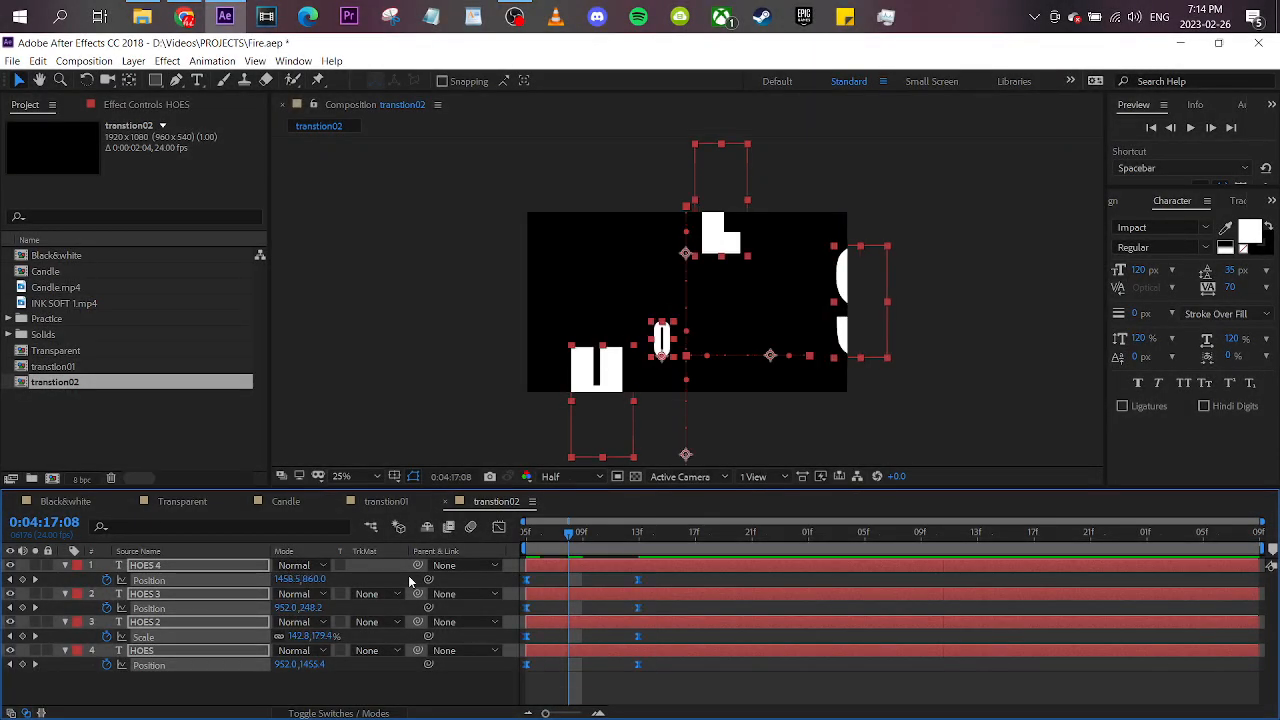
Preview the animated HOES lettering in transtion02 from the start of the timeline.
click(532, 533)
key(space)
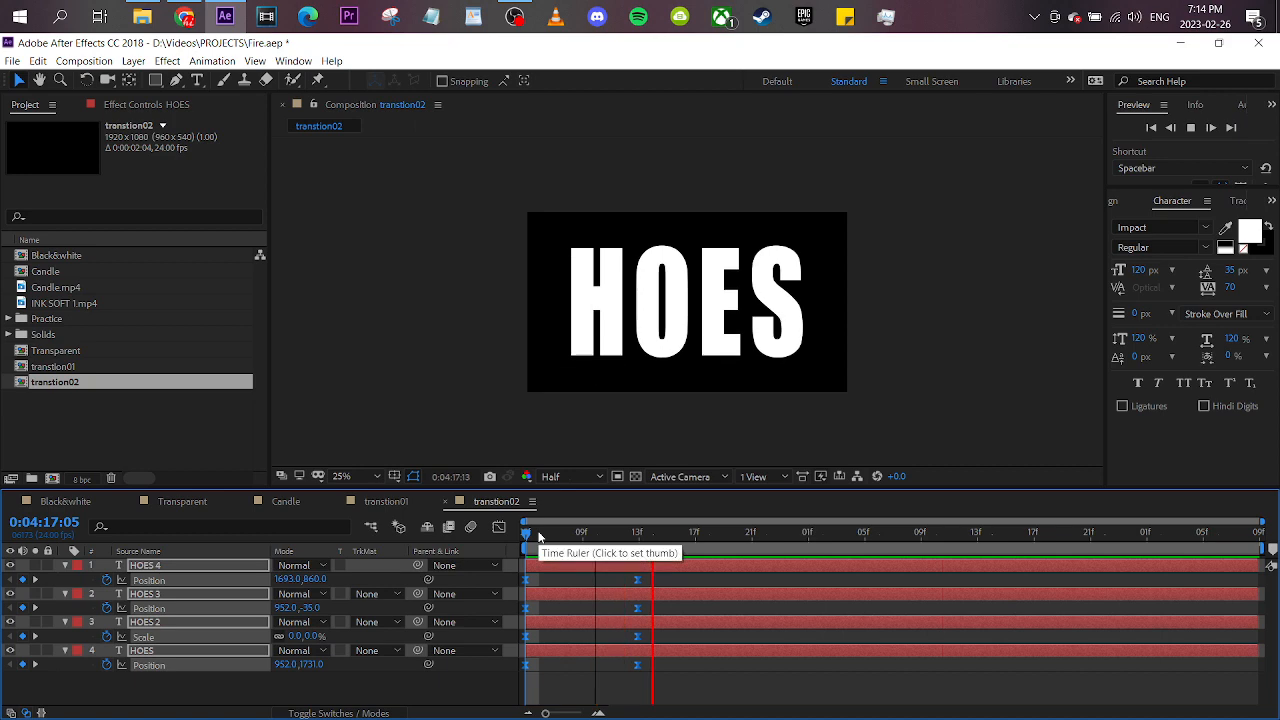
key(space)
Replace the transtion01 matte layer in the Candle composition with transtion02 and preview the text matte.
click(285, 502)
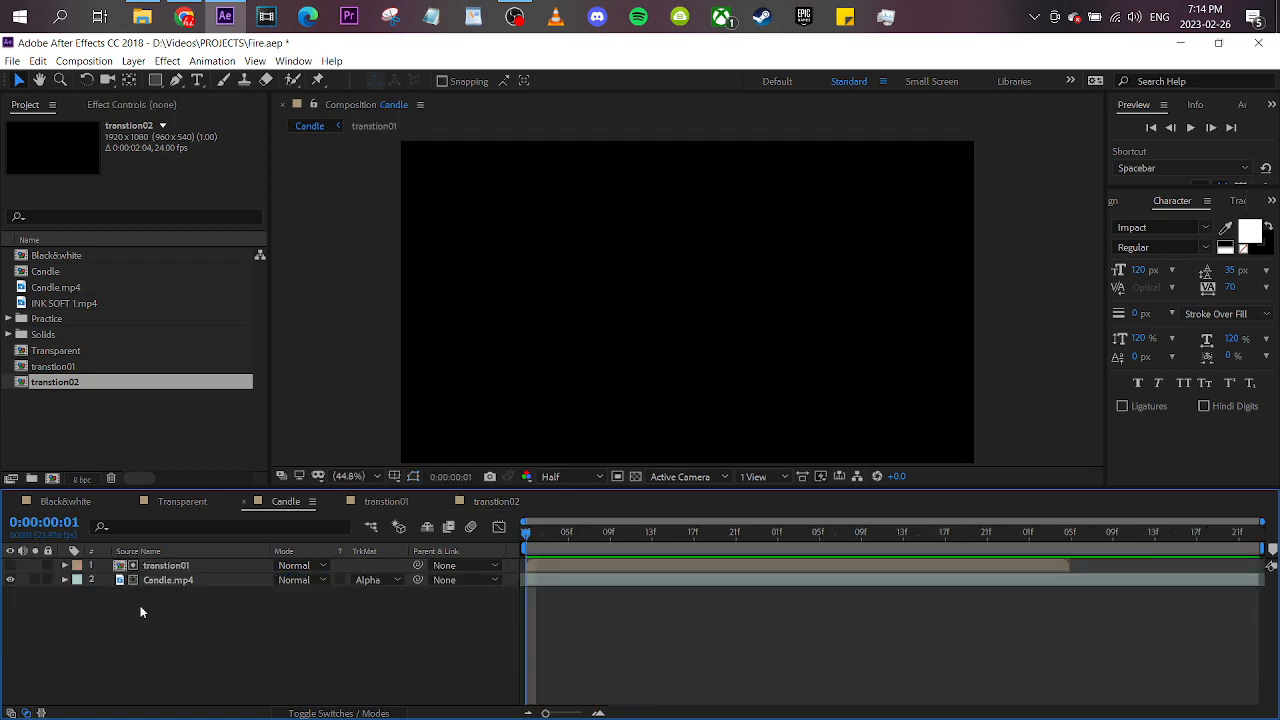
click(170, 567)
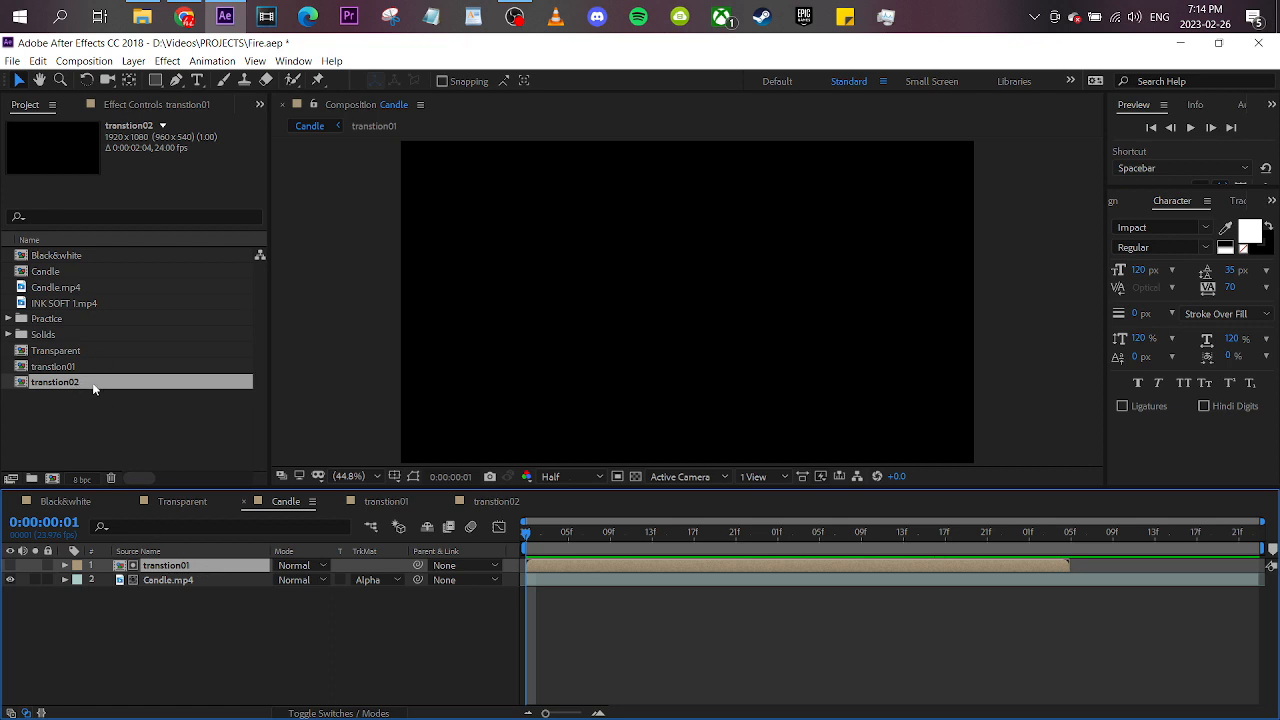
drag(93, 389, 199, 570)
key(space)
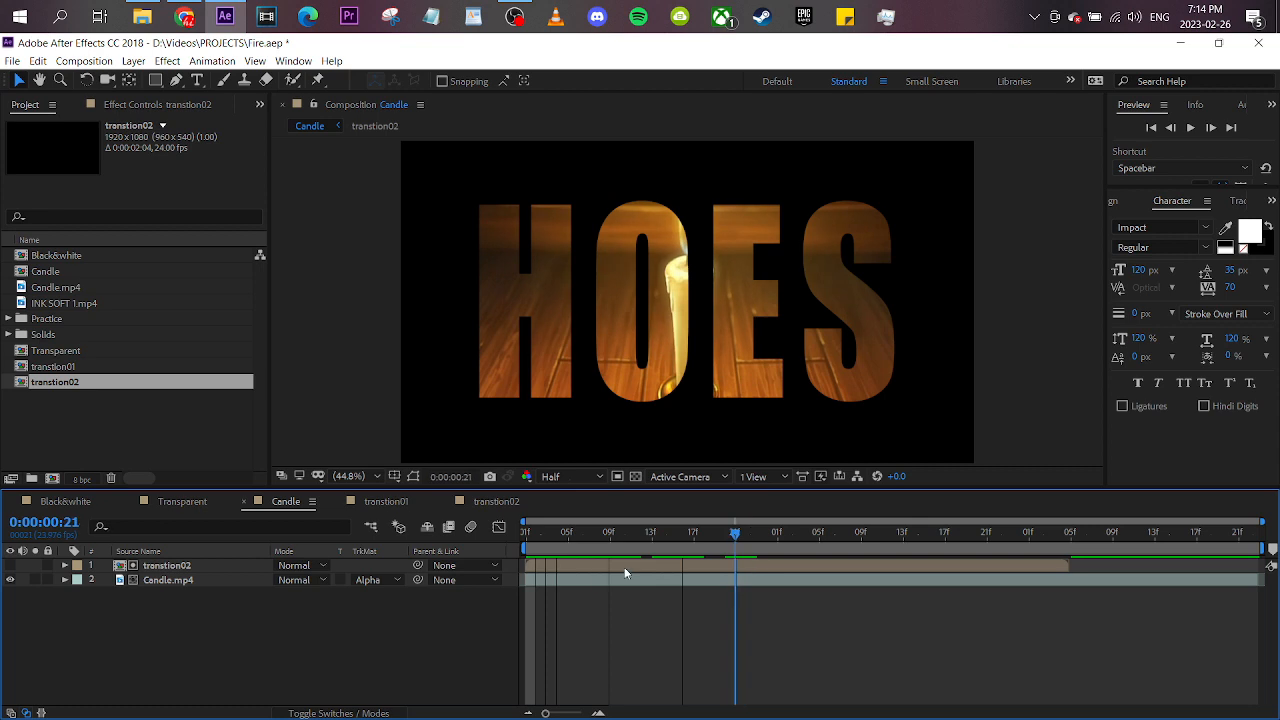
Duplicate the Candle.mp4 layer and set the lower copy to No Track Matte.
click(161, 580)
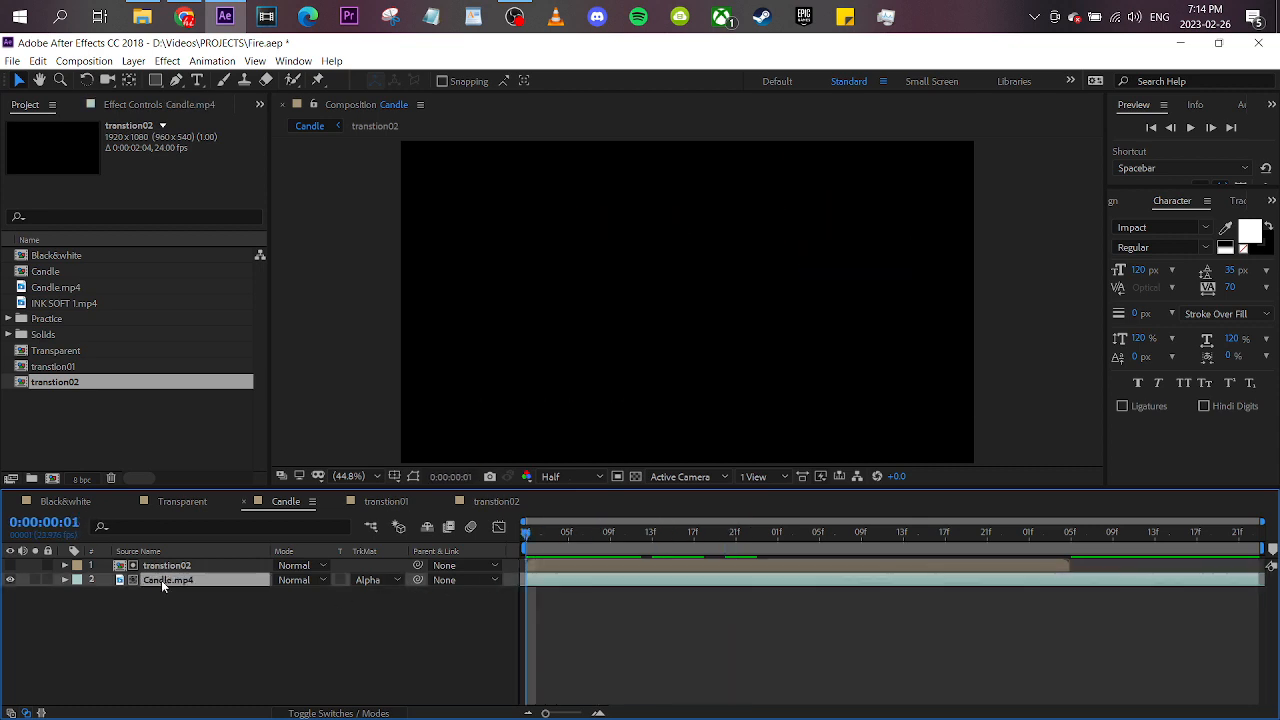
key(ctrl+d)
drag(166, 566, 70, 605)
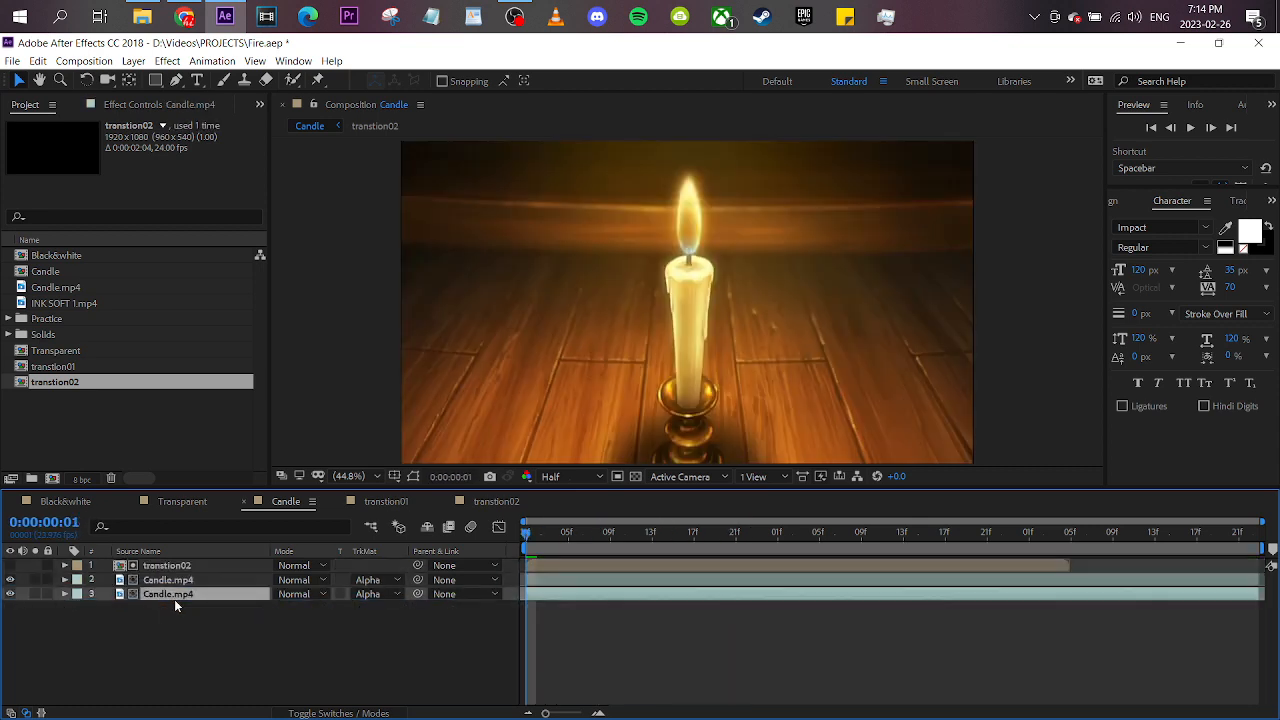
click(380, 594)
click(410, 609)
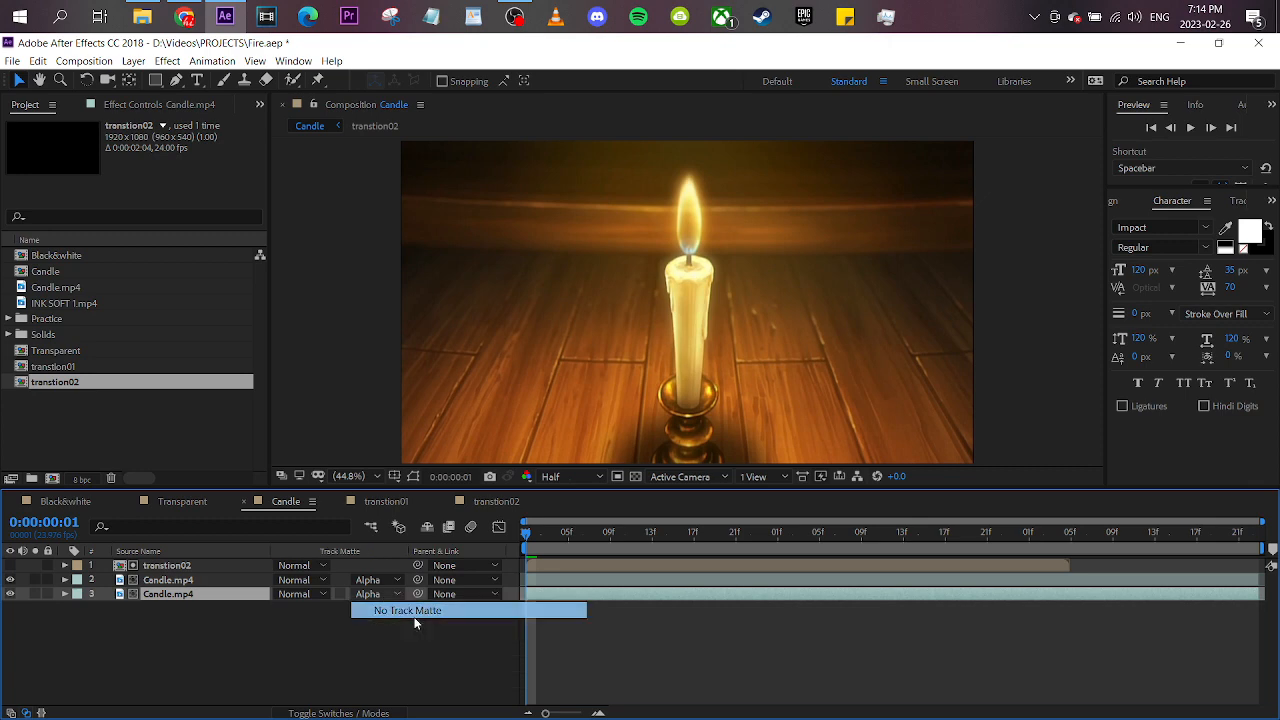
Find the CC Toner effect and apply it to the upper, matted Candle.mp4 layer.
click(1271, 200)
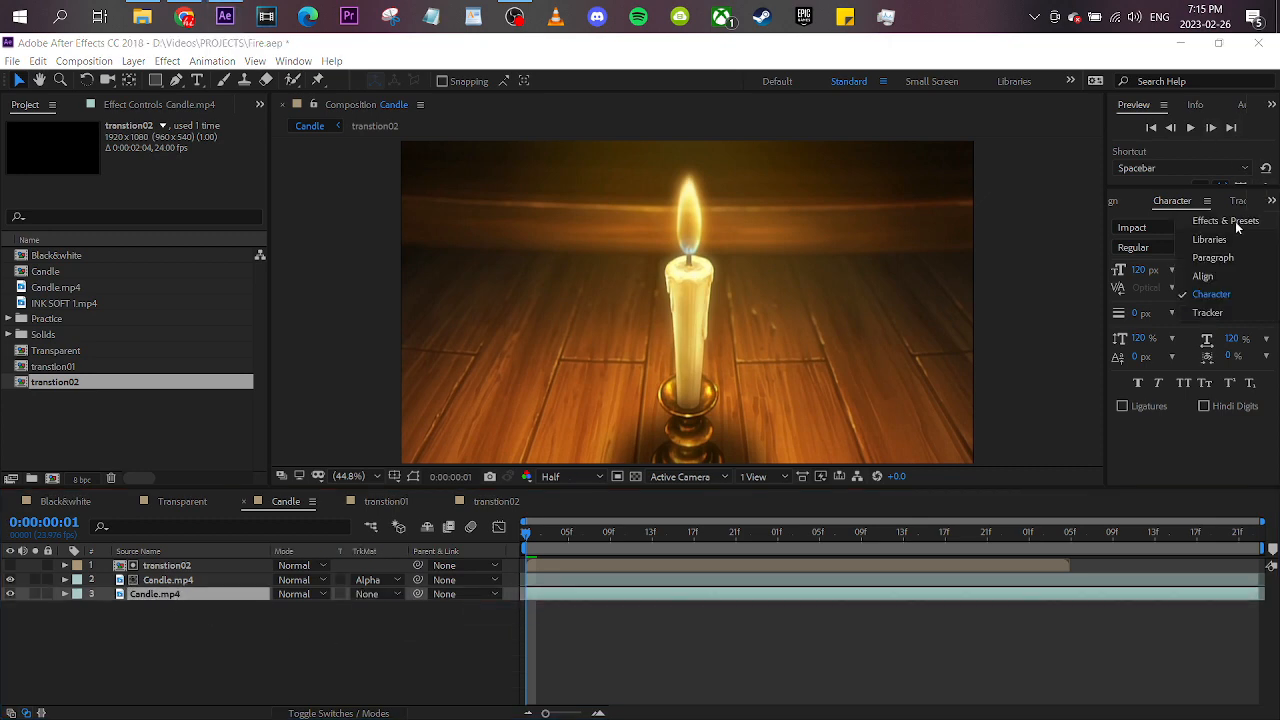
click(1175, 220)
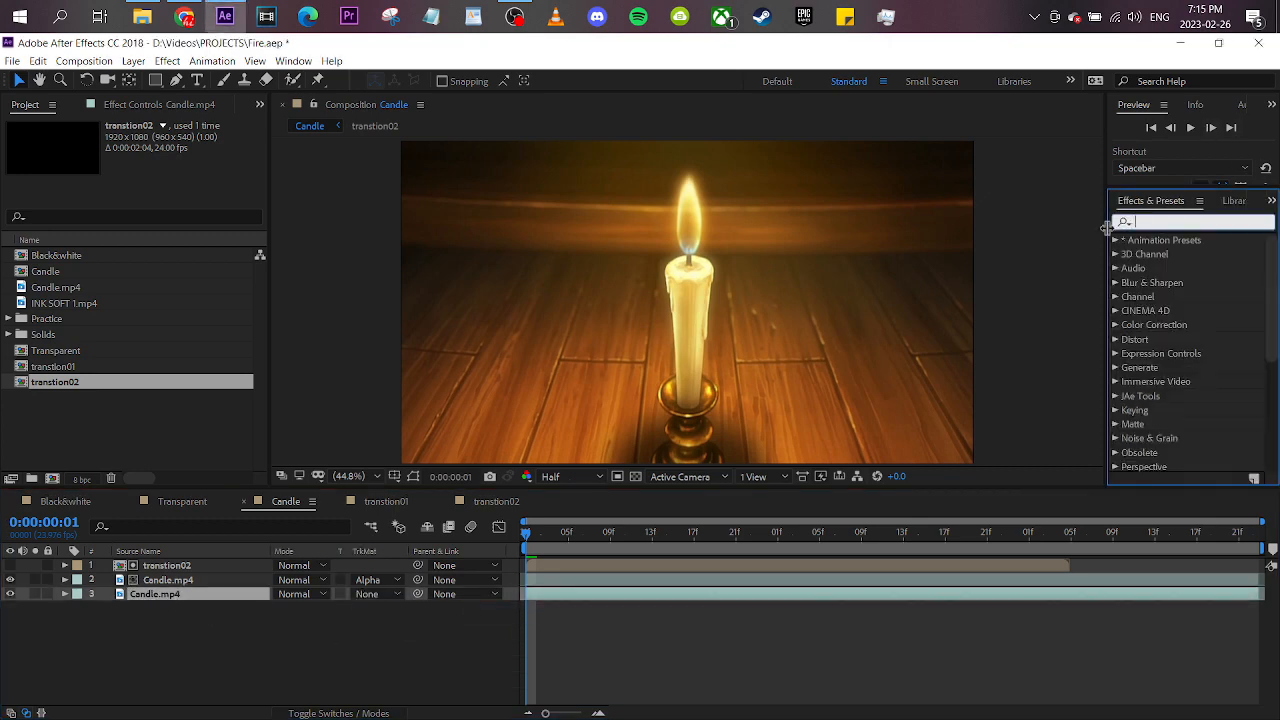
text(toner)
drag(1150, 256, 210, 581)
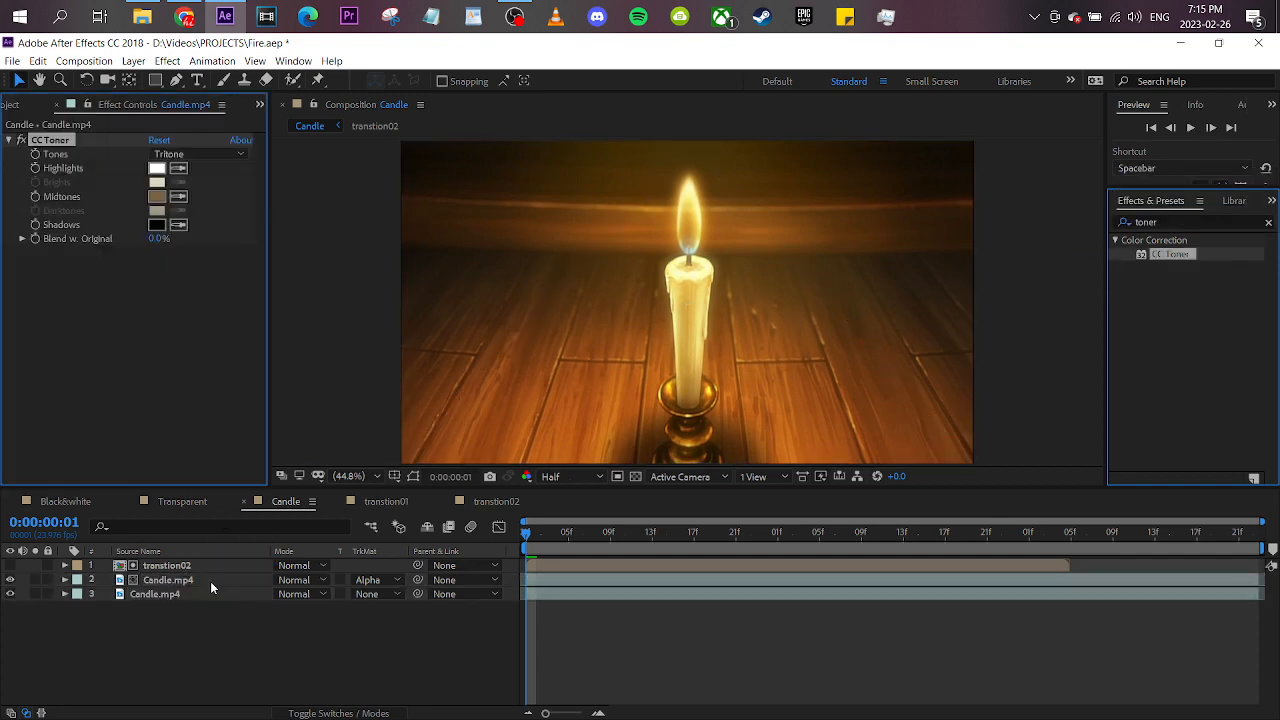
Try CC Toner with Tones set to Pentone and the Midtones colour set to green 12981C.
click(200, 154)
click(200, 202)
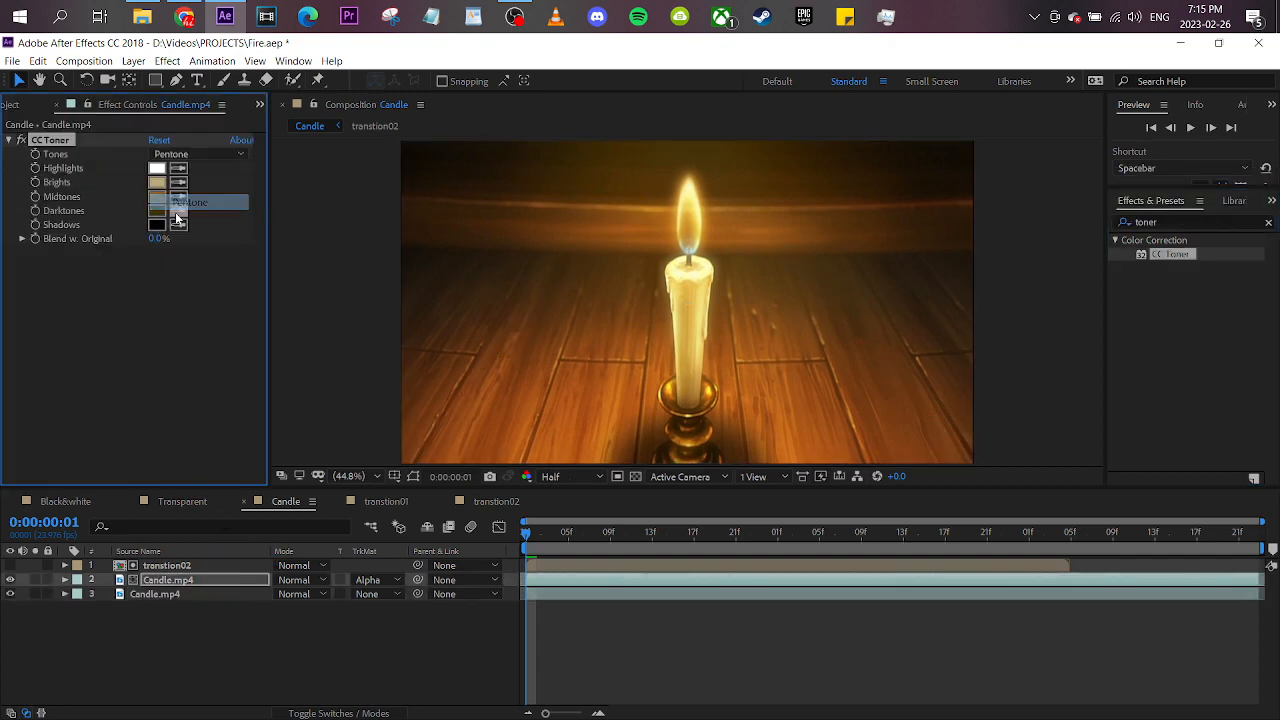
click(157, 196)
click(206, 220)
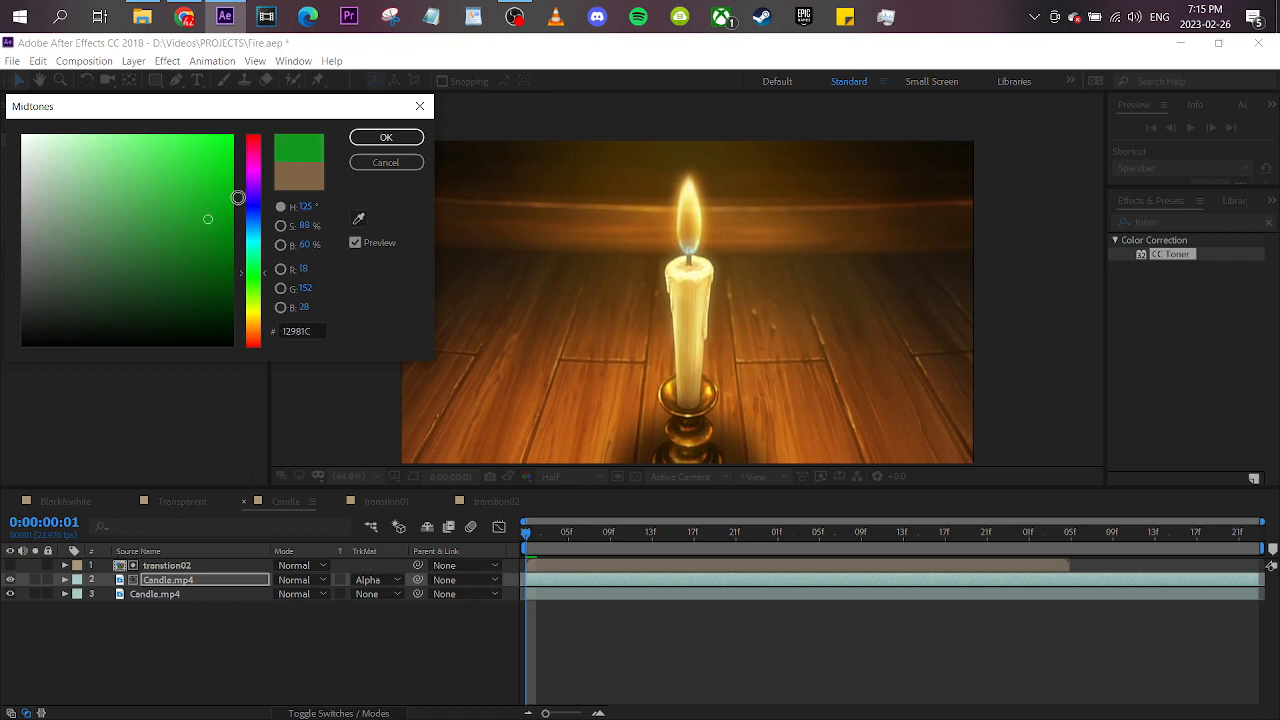
click(389, 134)
Set CC Toner's Tones to Tritone and its Midtones to a bright green.
click(199, 154)
click(200, 186)
click(157, 196)
click(254, 275)
click(210, 215)
click(386, 137)
Play the Candle composition and replay it from the start to check the green text reveal.
key(space)
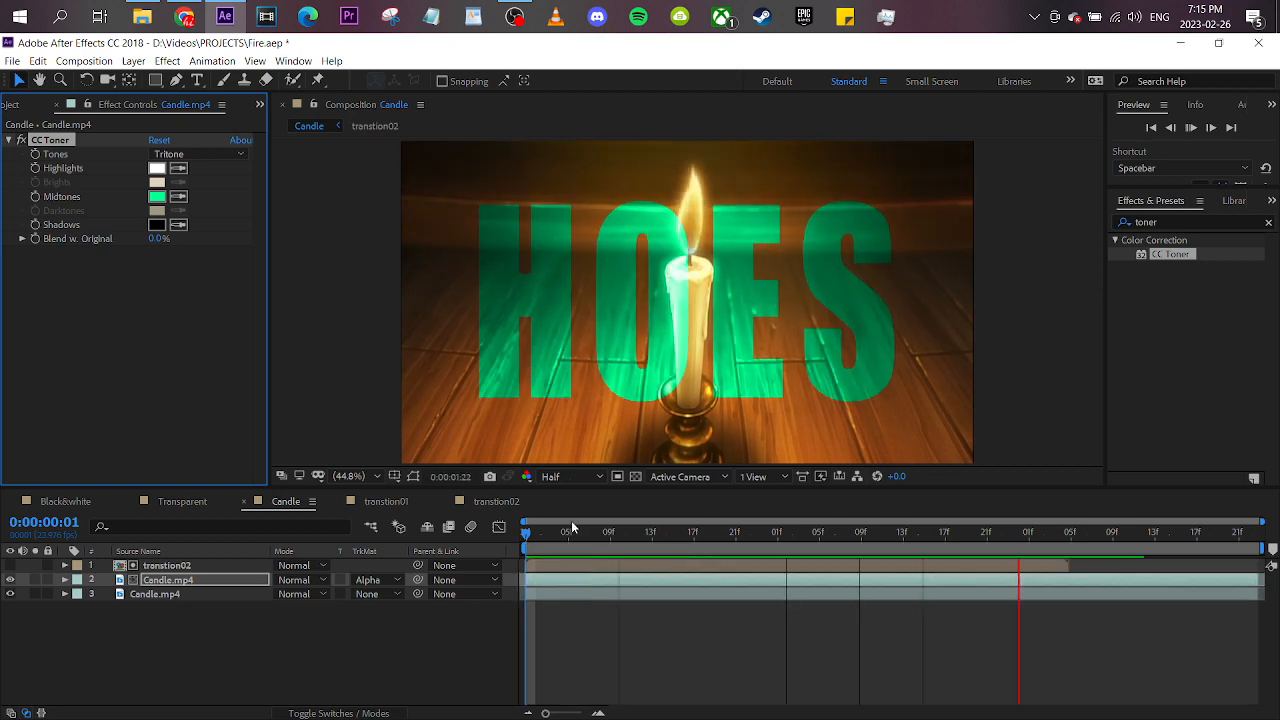
drag(571, 540, 524, 543)
key(space)
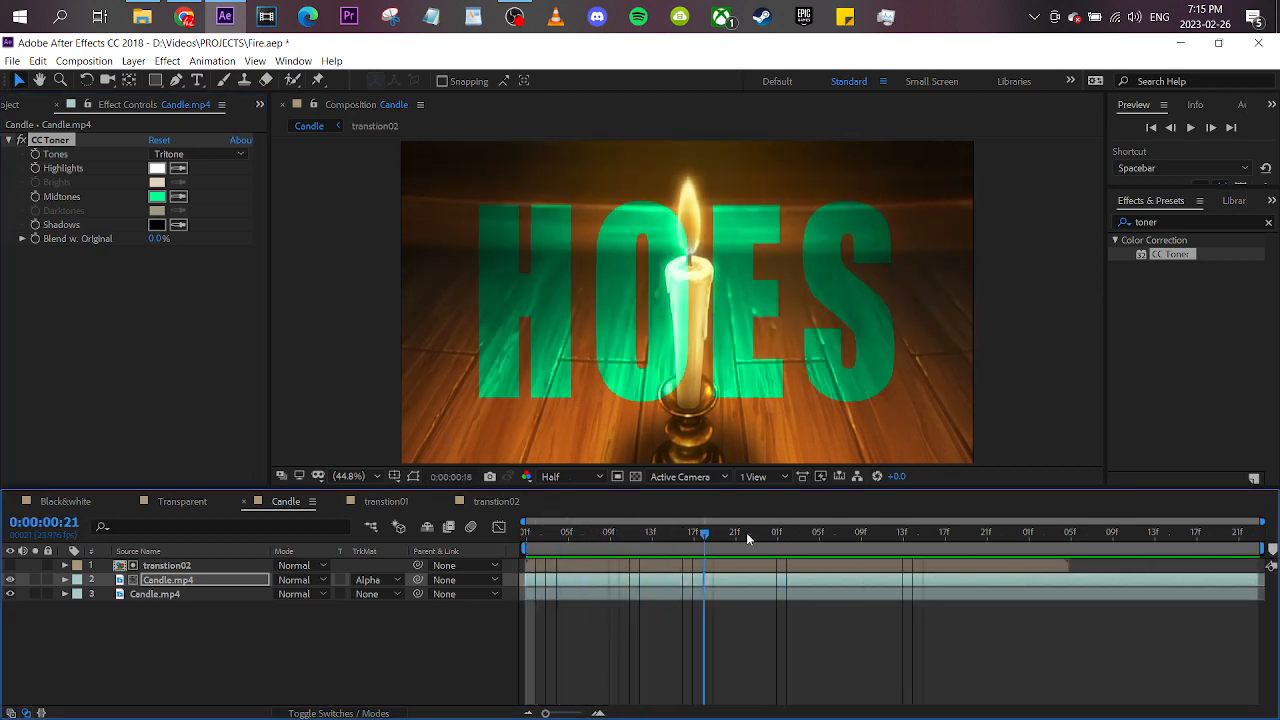